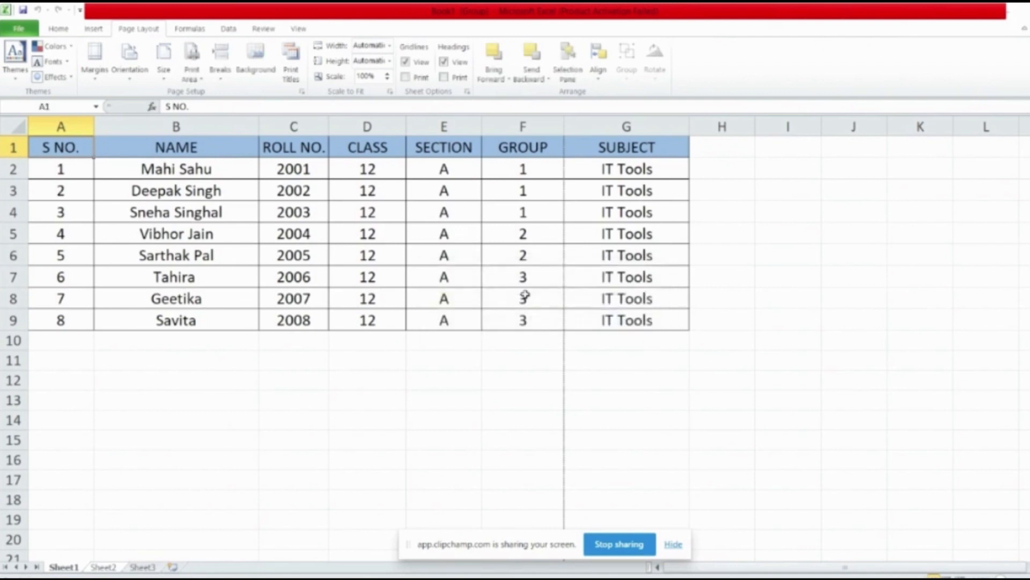
# Apply the Narrow page margins to the student table sheet and check the result in the print preview
pyautogui.click(102, 70)
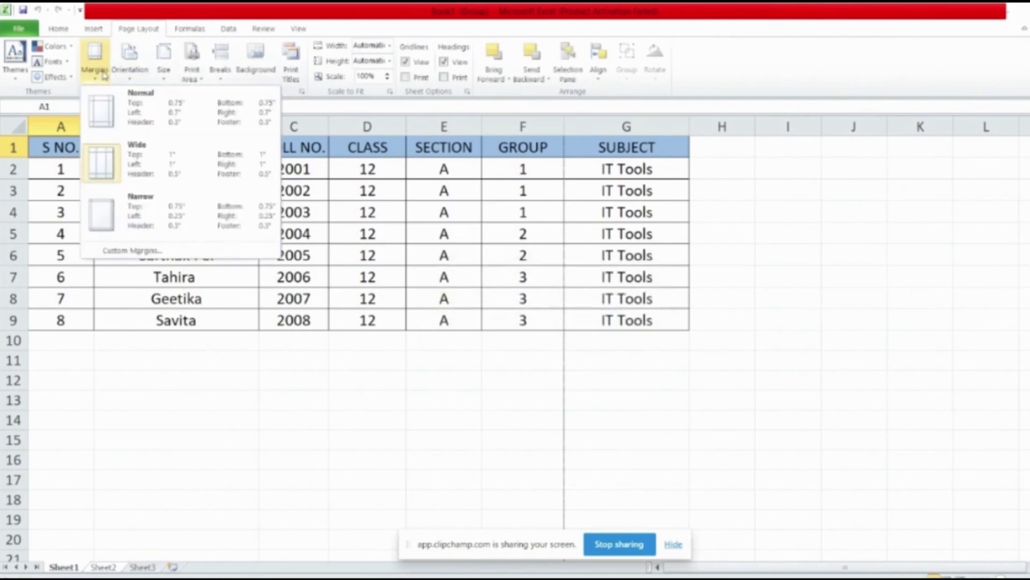
pyautogui.click(133, 220)
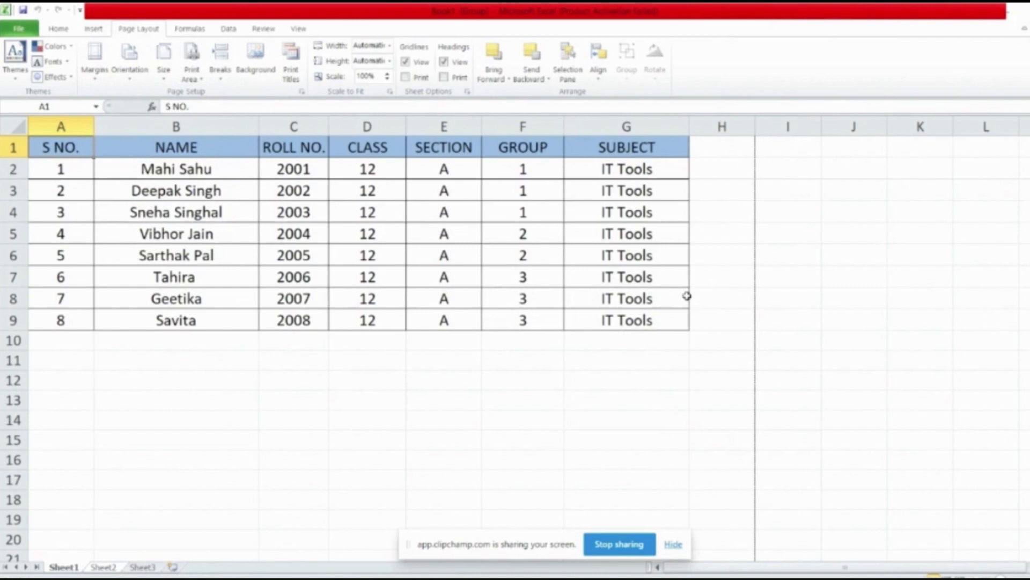
pyautogui.hotkey('ctrl', 'p')
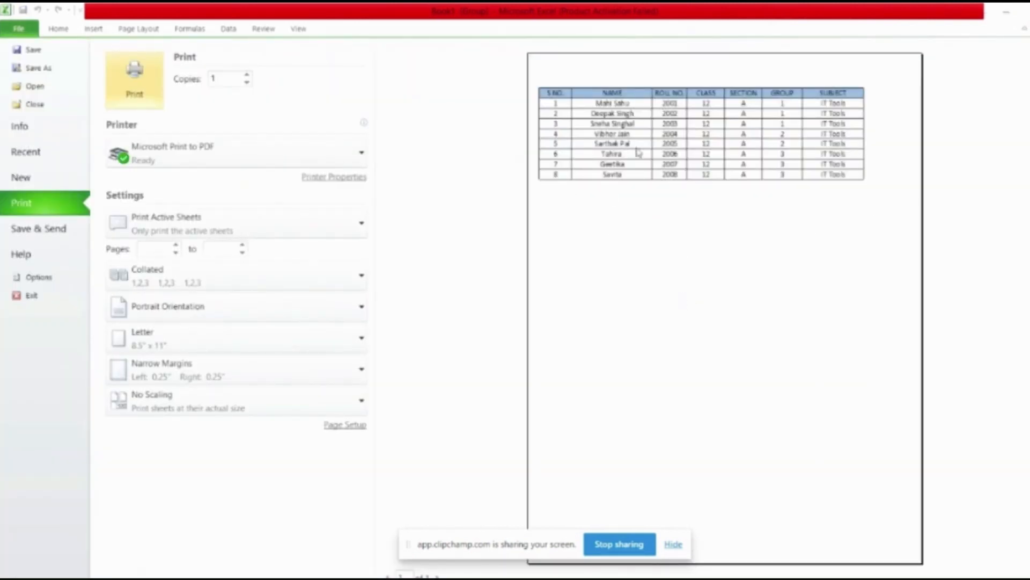
pyautogui.click(32, 295)
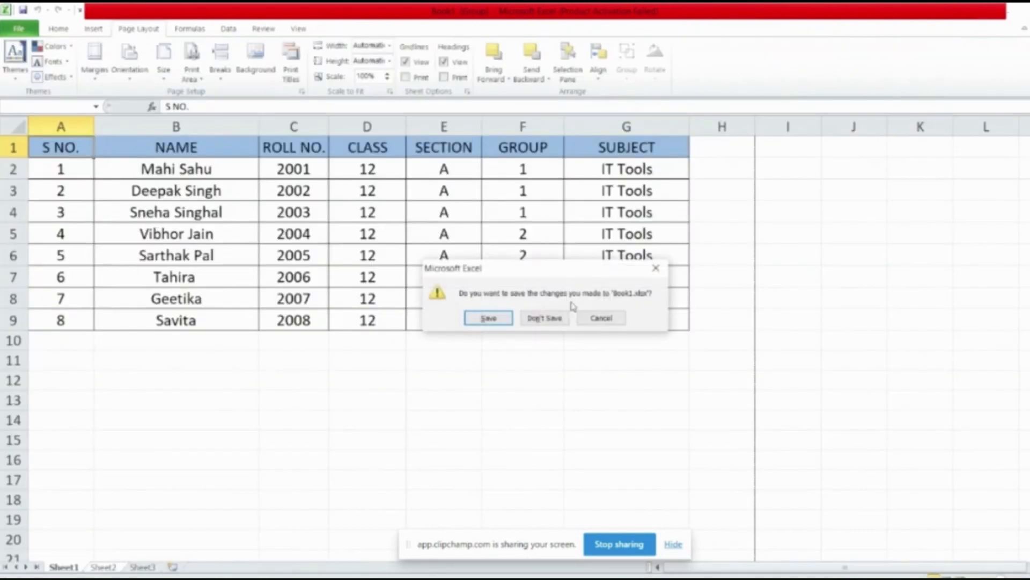
pyautogui.click(588, 322)
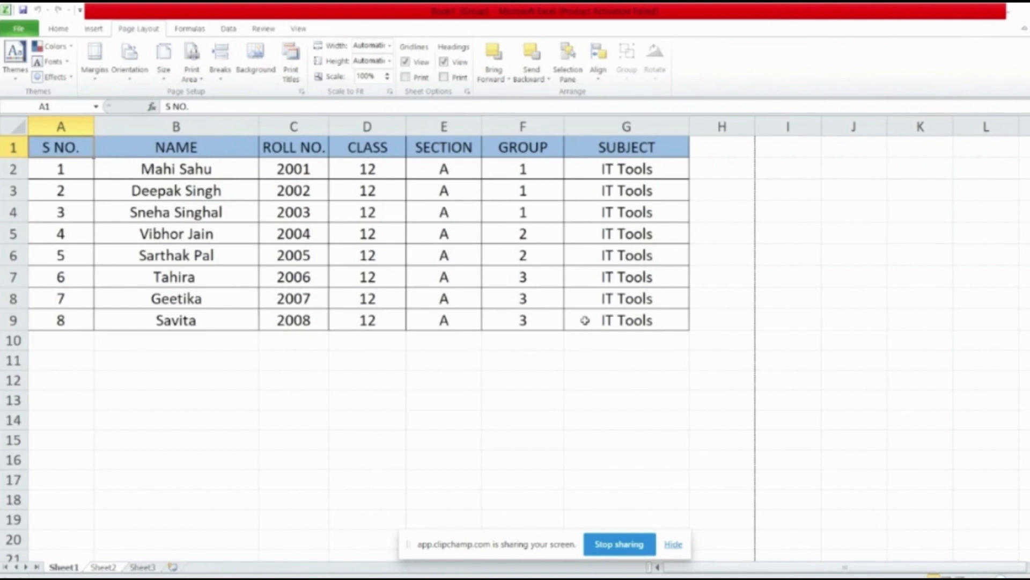
# Set custom page margins with top 1, bottom 0 and footer 1.3
pyautogui.click(104, 84)
pyautogui.click(138, 249)
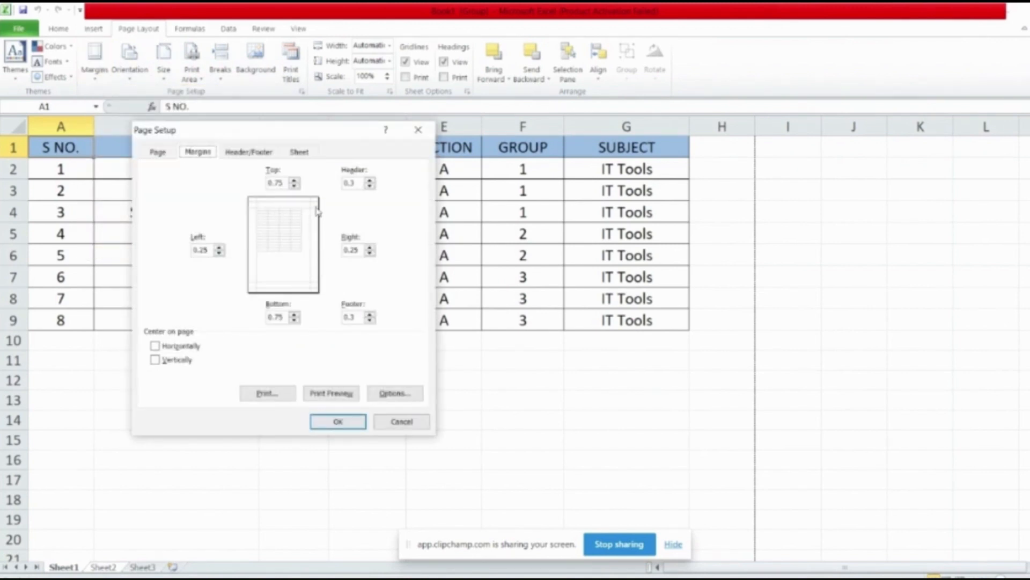
pyautogui.click(296, 181)
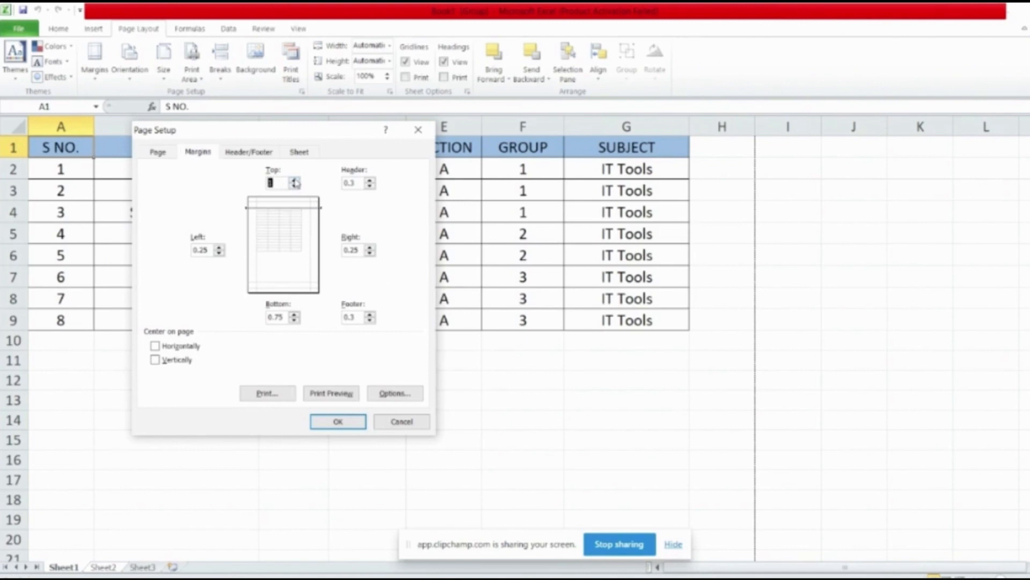
pyautogui.click(370, 181)
pyautogui.click(294, 320)
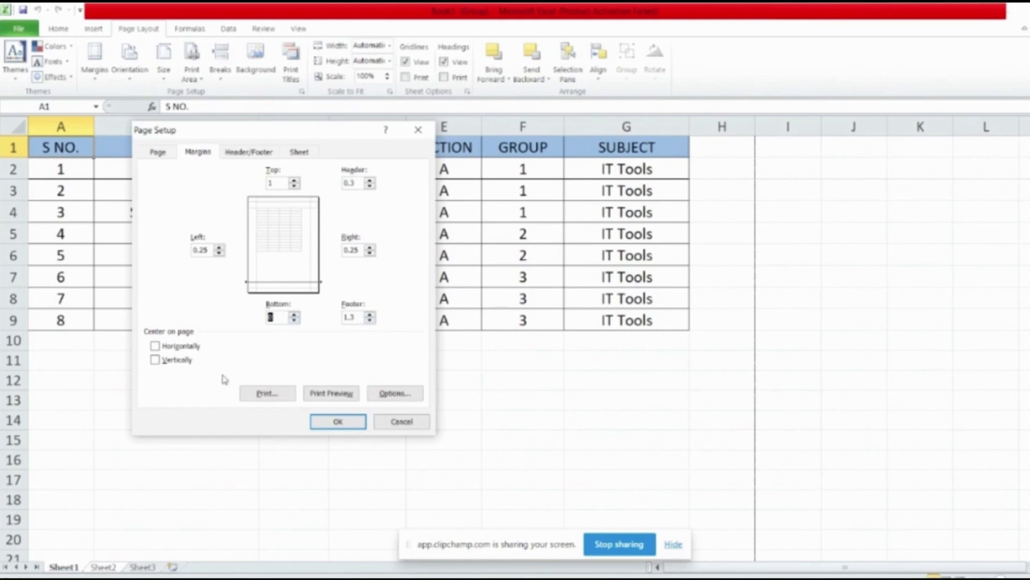
pyautogui.click(351, 424)
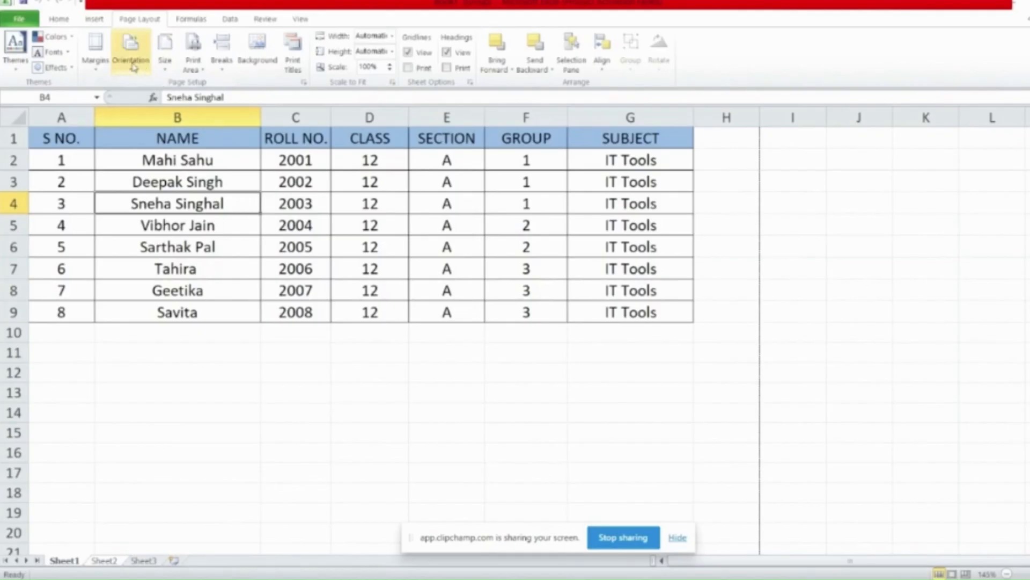
# Set the header margin to 1.3 and replace the page header's center section with the text Students Name
pyautogui.click(96, 54)
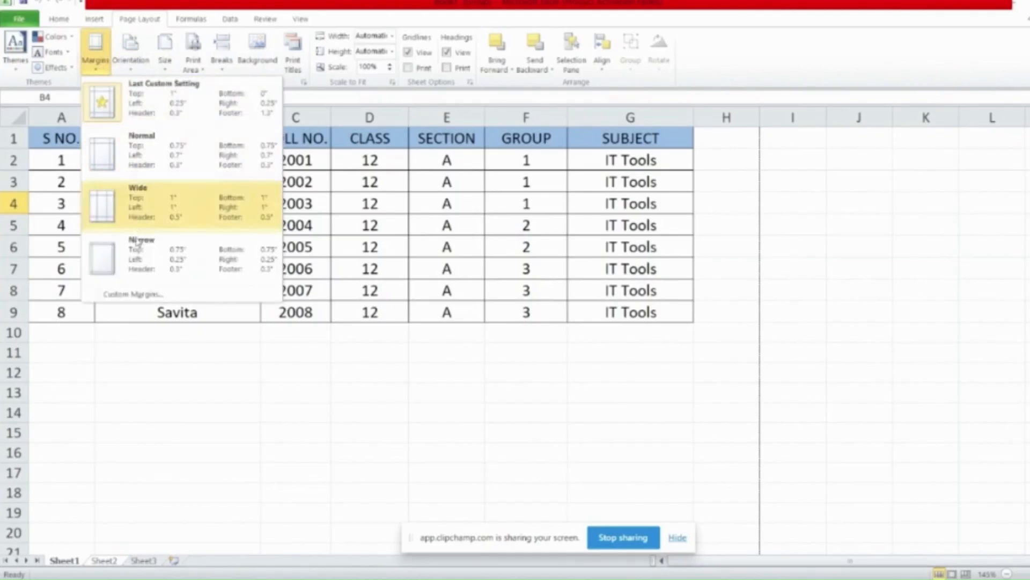
pyautogui.click(134, 294)
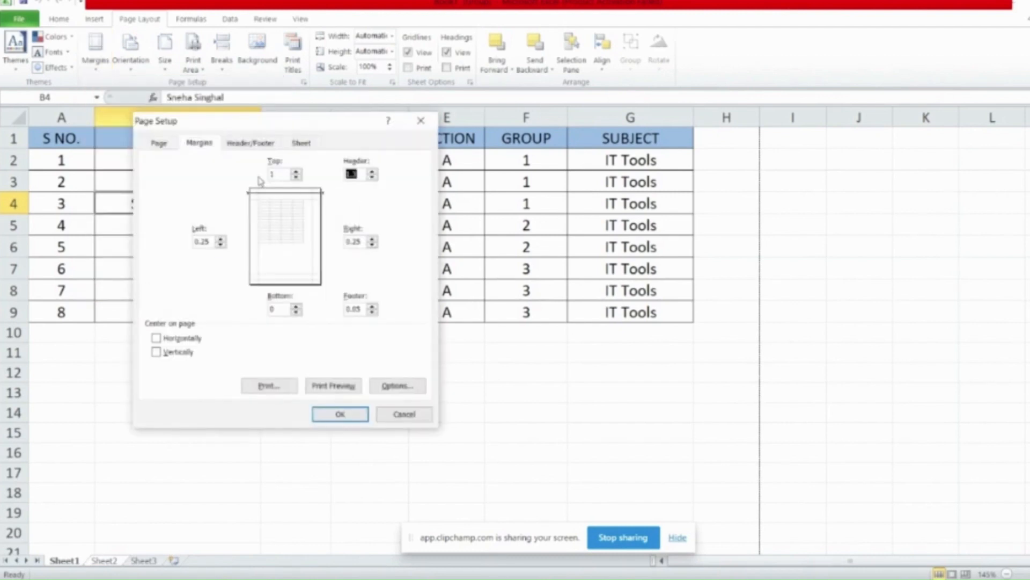
pyautogui.click(250, 143)
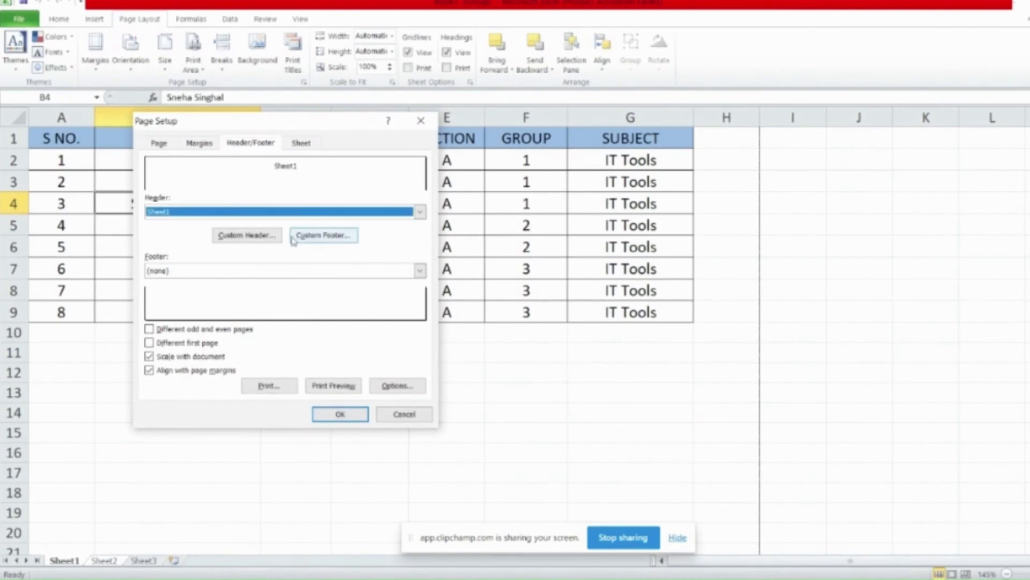
pyautogui.click(267, 237)
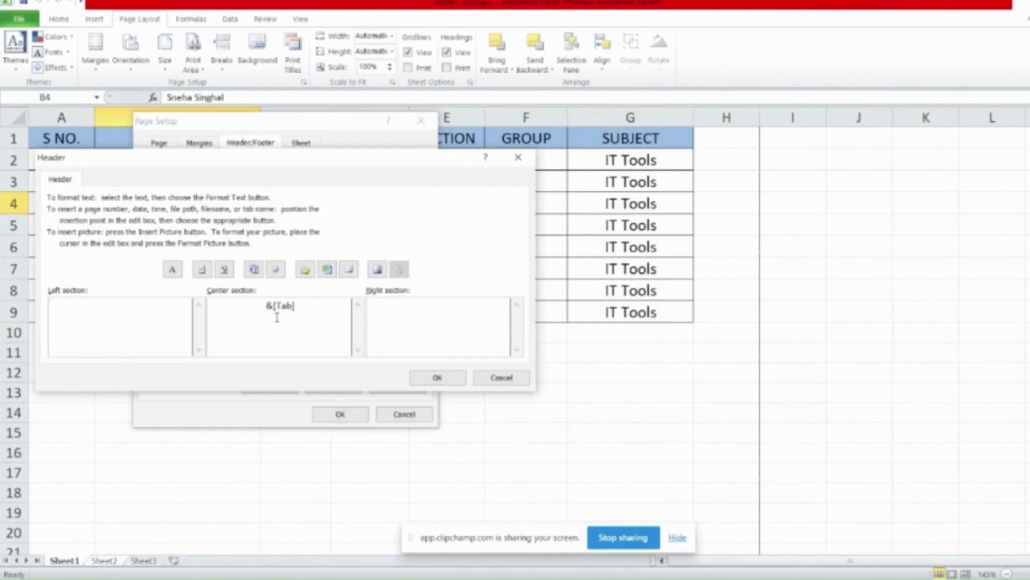
pyautogui.press('BackSpace')
pyautogui.press('BackSpace')
pyautogui.press('BackSpace')
pyautogui.press('BackSpace')
pyautogui.write('Students Name')
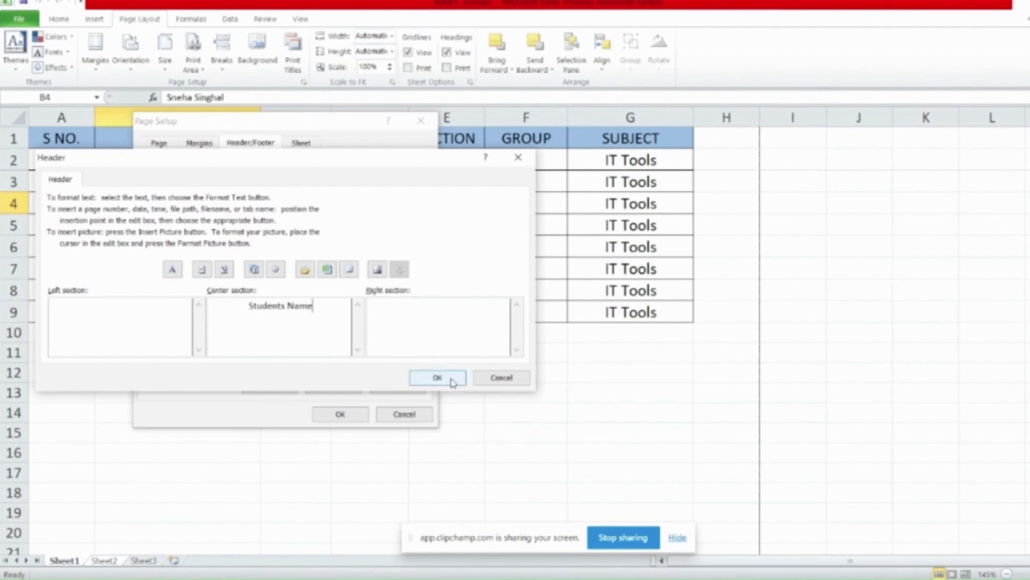
pyautogui.click(451, 382)
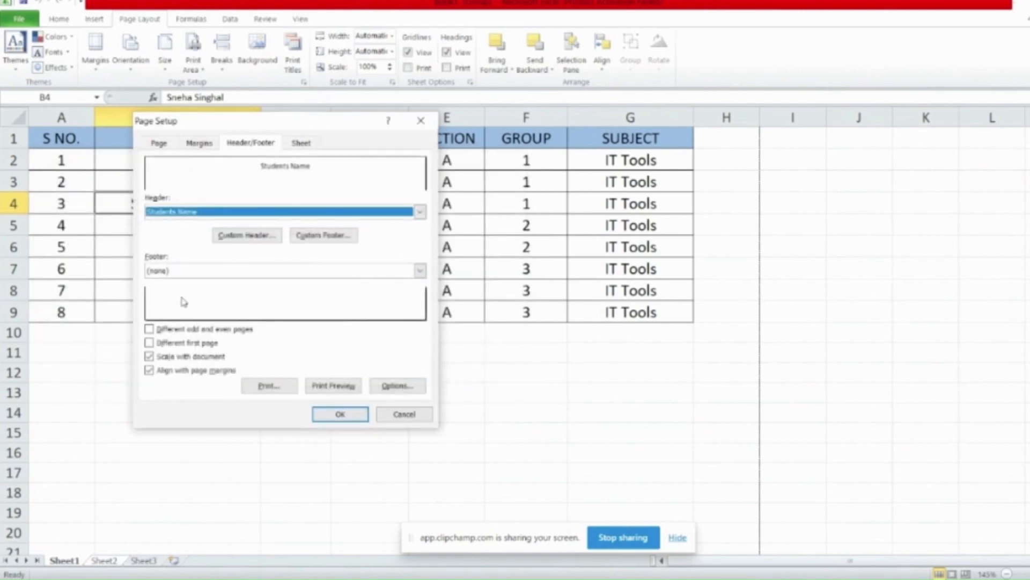
# Add a custom page footer with March 2023 in the center section and check the sheet in the print preview
pyautogui.click(323, 235)
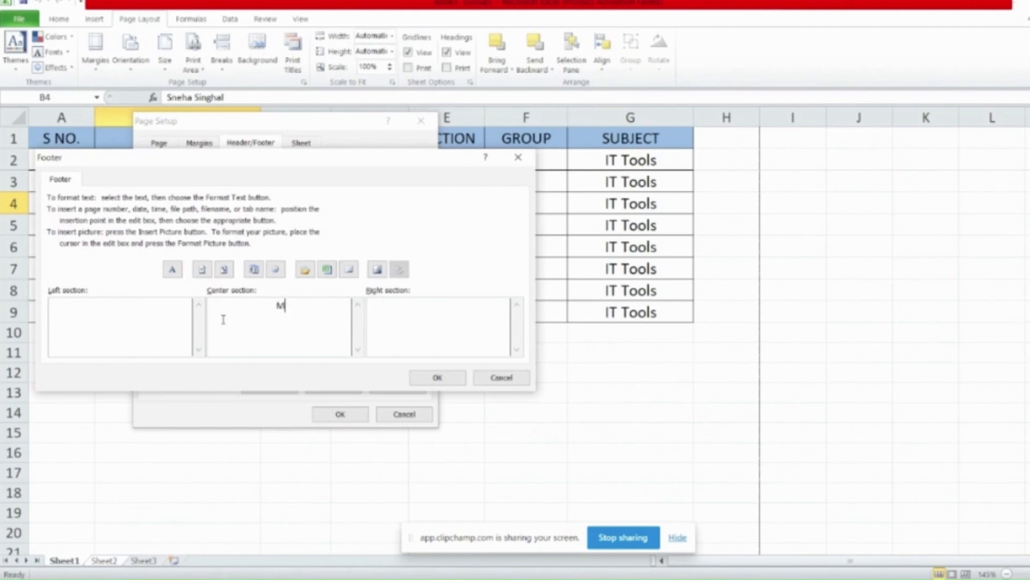
pyautogui.write('ch 2023')
pyautogui.click(448, 379)
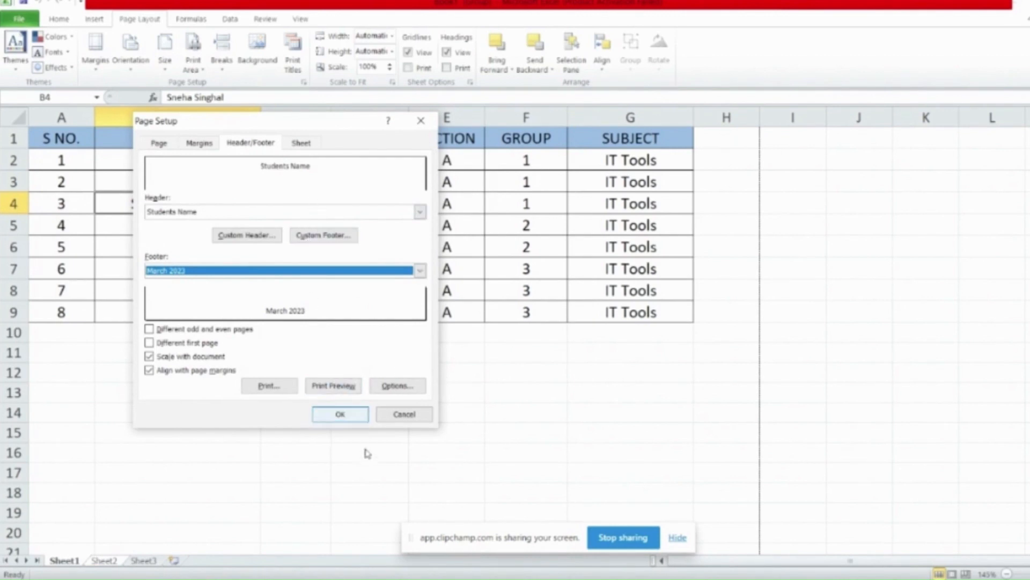
pyautogui.click(334, 386)
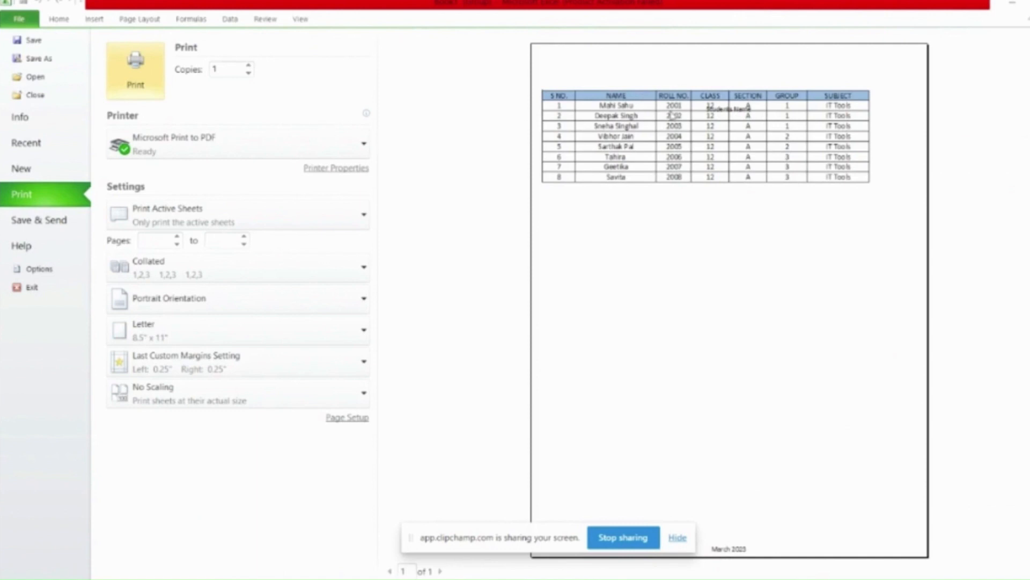
pyautogui.click(29, 289)
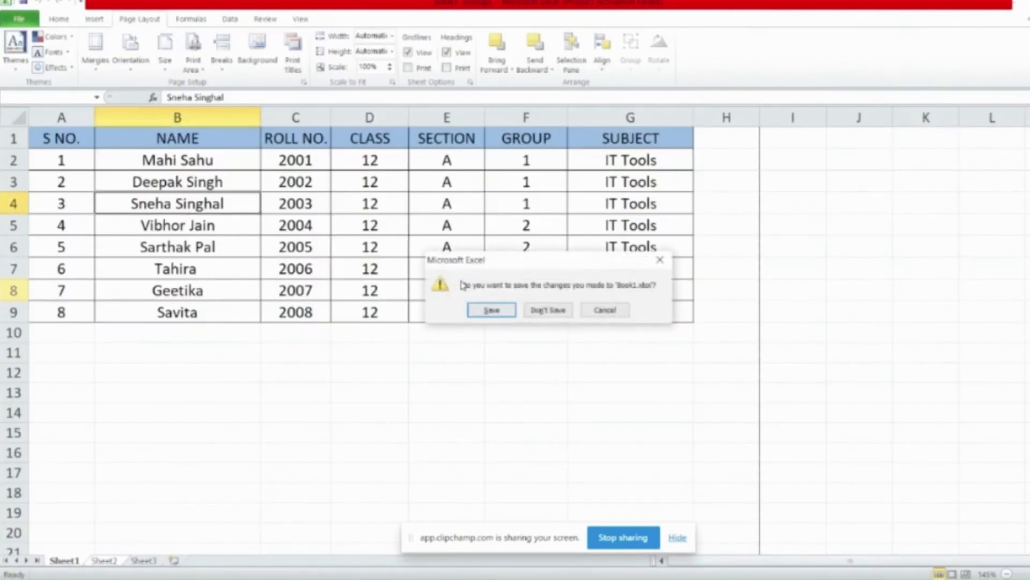
pyautogui.click(616, 311)
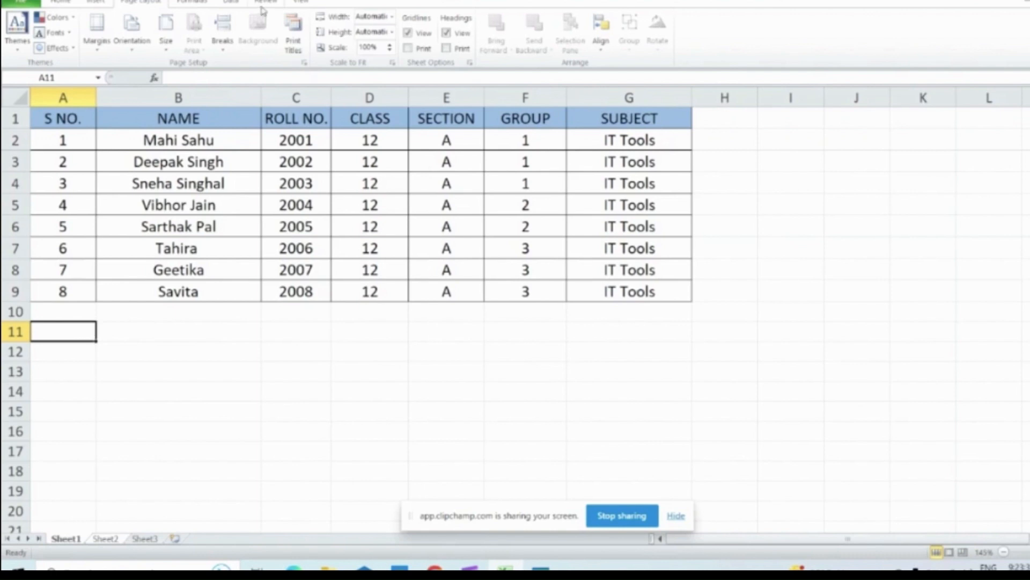
# Insert a page break above row 11 at cell A11 and check the printed page in the preview
pyautogui.click(224, 42)
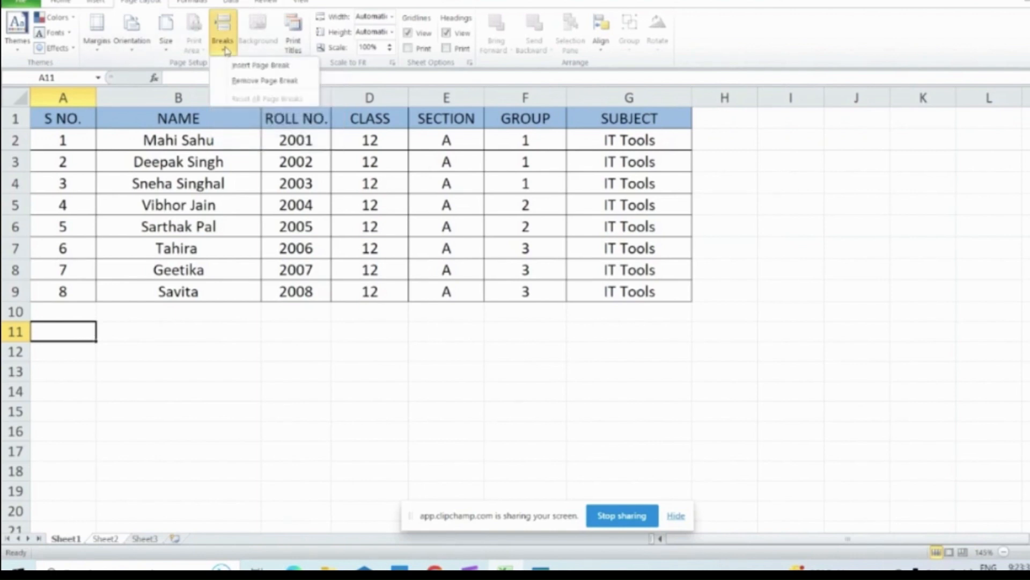
pyautogui.click(250, 65)
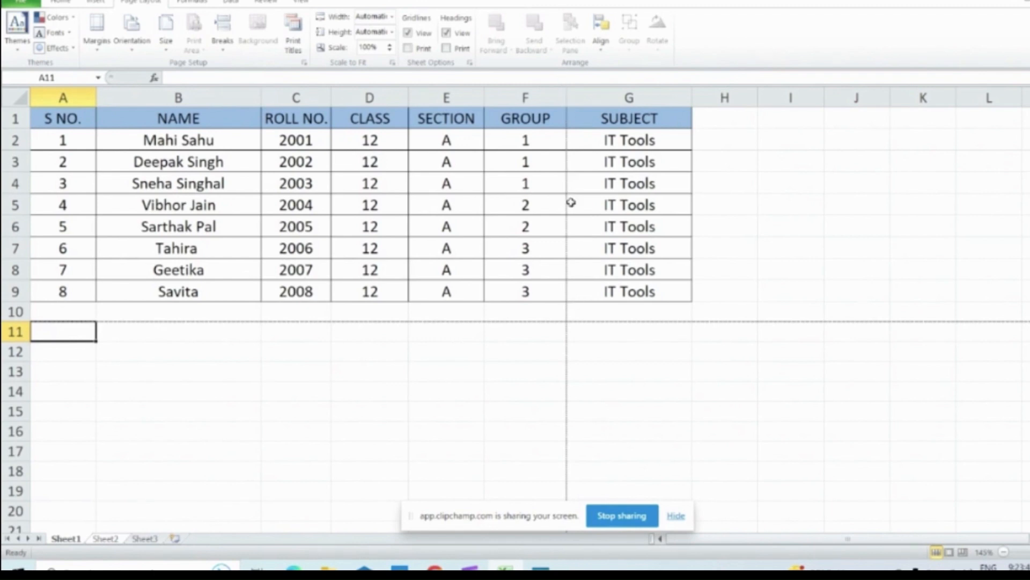
pyautogui.hotkey('ctrl', 'p')
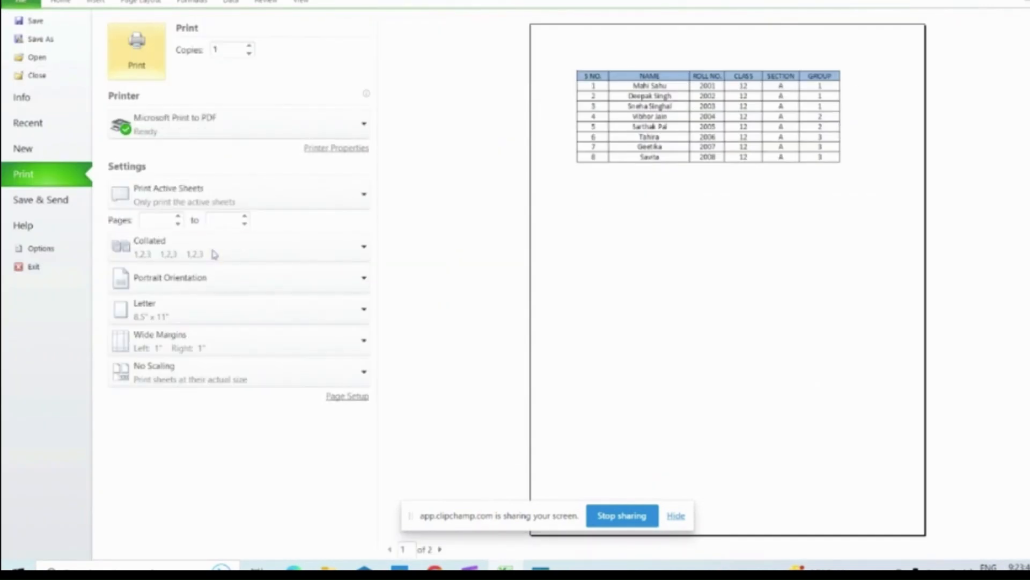
pyautogui.press('Escape')
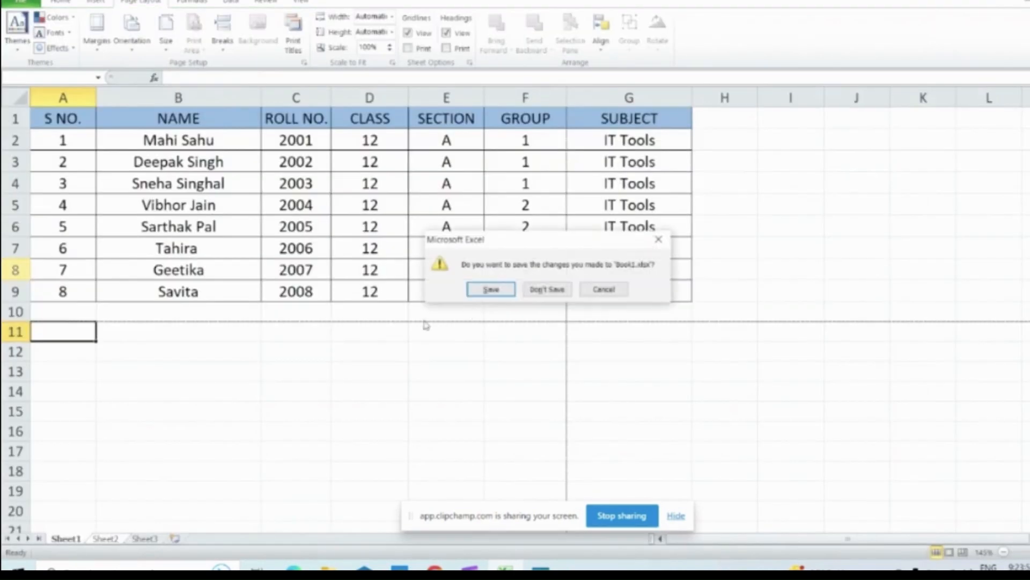
pyautogui.click(594, 288)
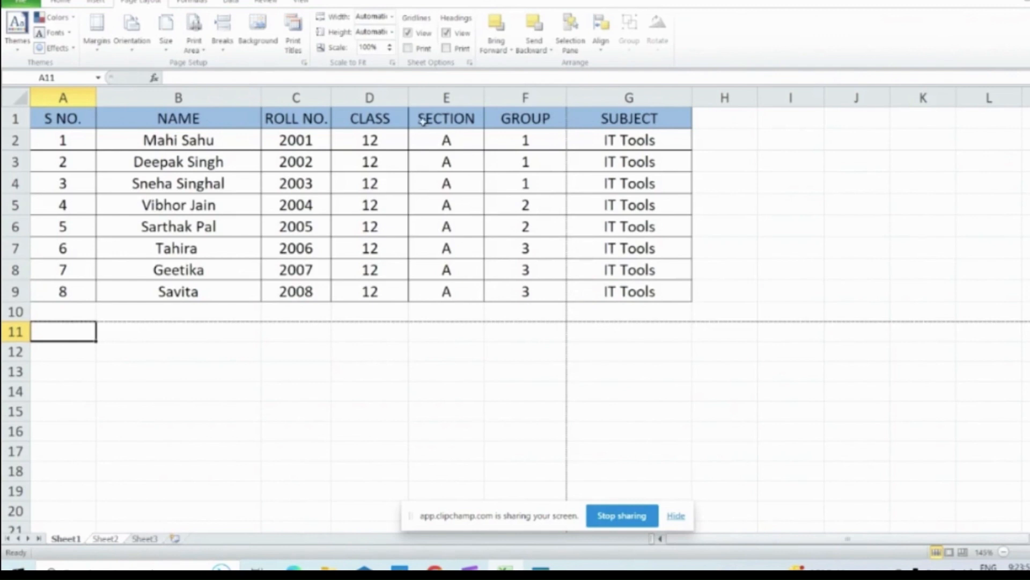
# Insert a page break before the SECTION column at cell E1 and check the split in the print preview
pyautogui.click(463, 117)
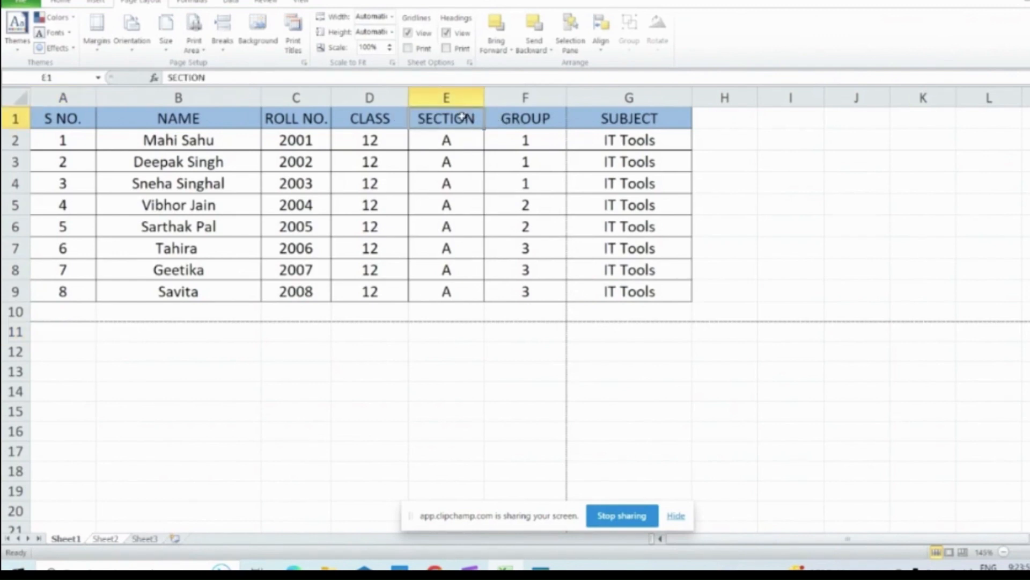
pyautogui.click(223, 33)
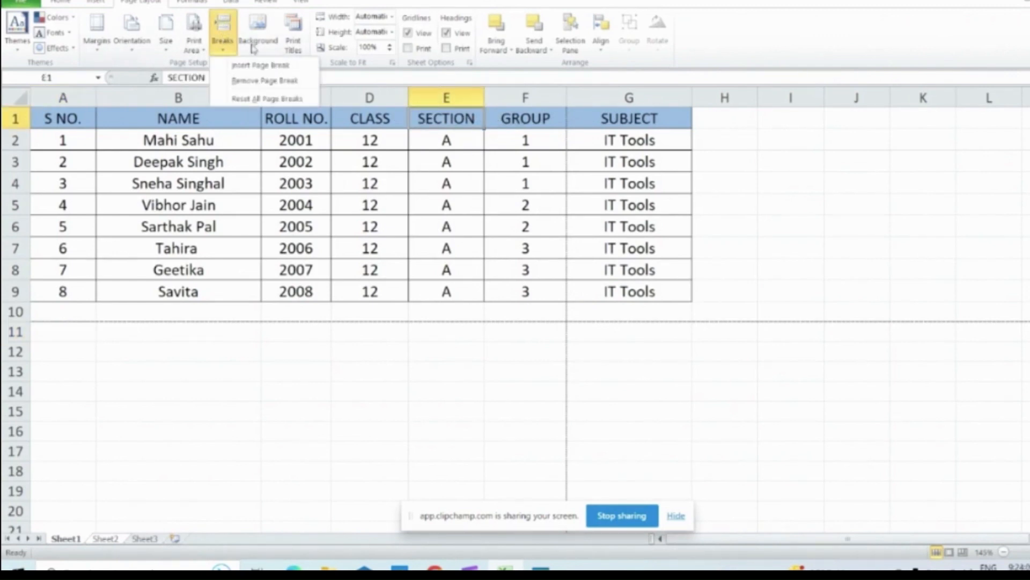
pyautogui.click(296, 66)
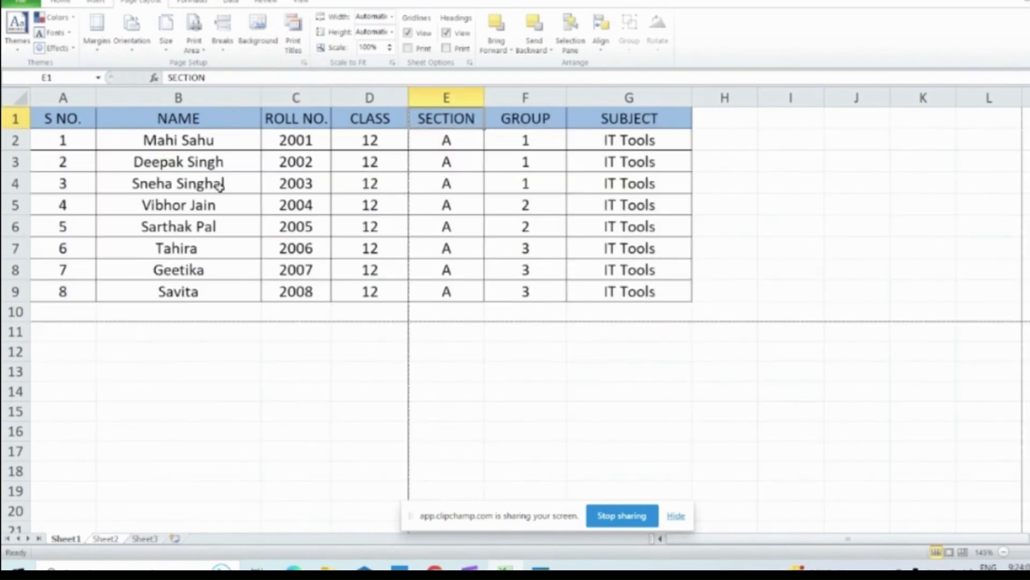
pyautogui.hotkey('ctrl', 'p')
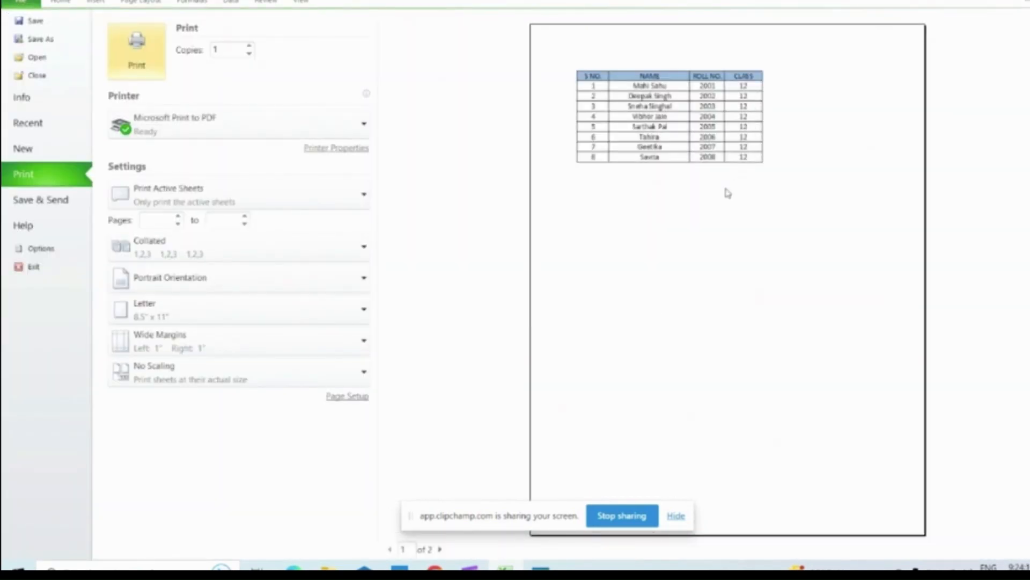
pyautogui.click(35, 267)
pyautogui.click(601, 289)
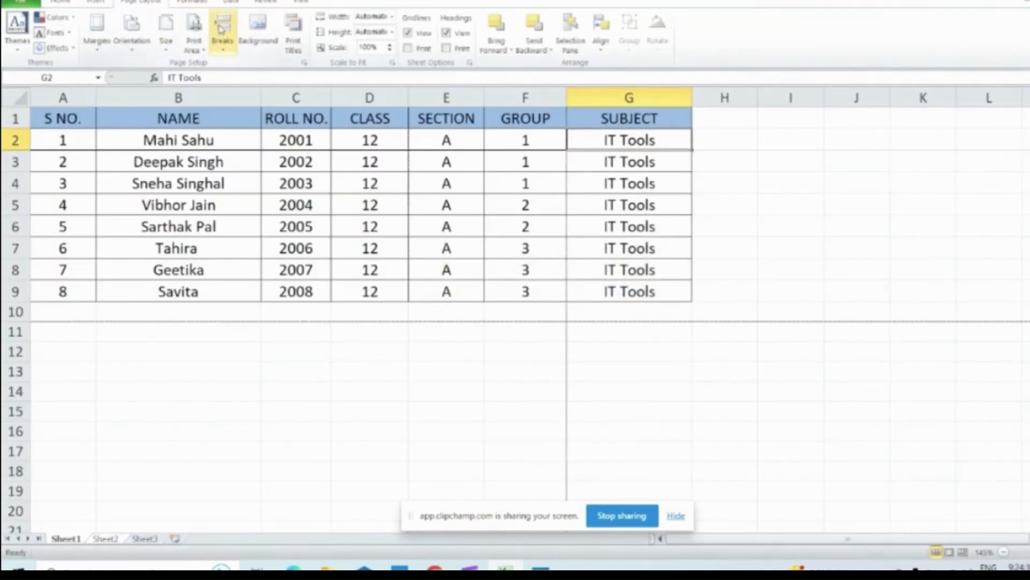
# Reset all page breaks on the sheet
pyautogui.click(222, 31)
pyautogui.click(256, 100)
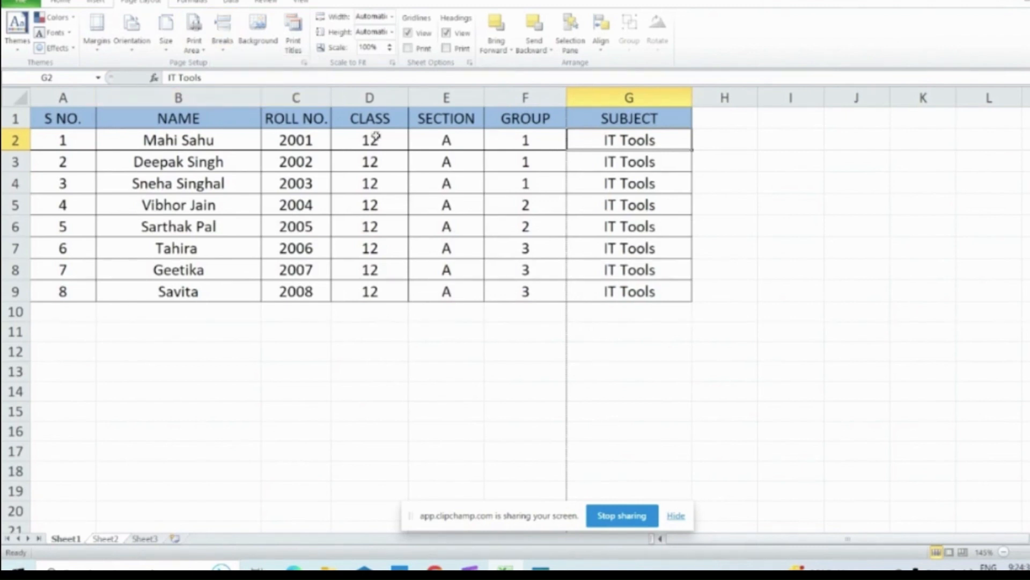
pyautogui.click(541, 184)
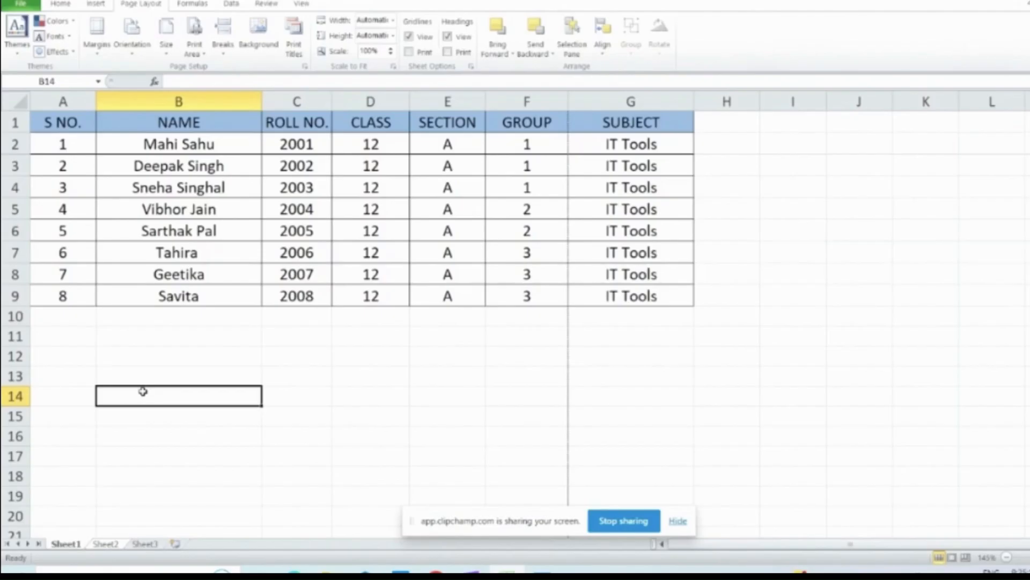
# Set the page orientation to Portrait and view the sheet in the print preview
pyautogui.click(131, 42)
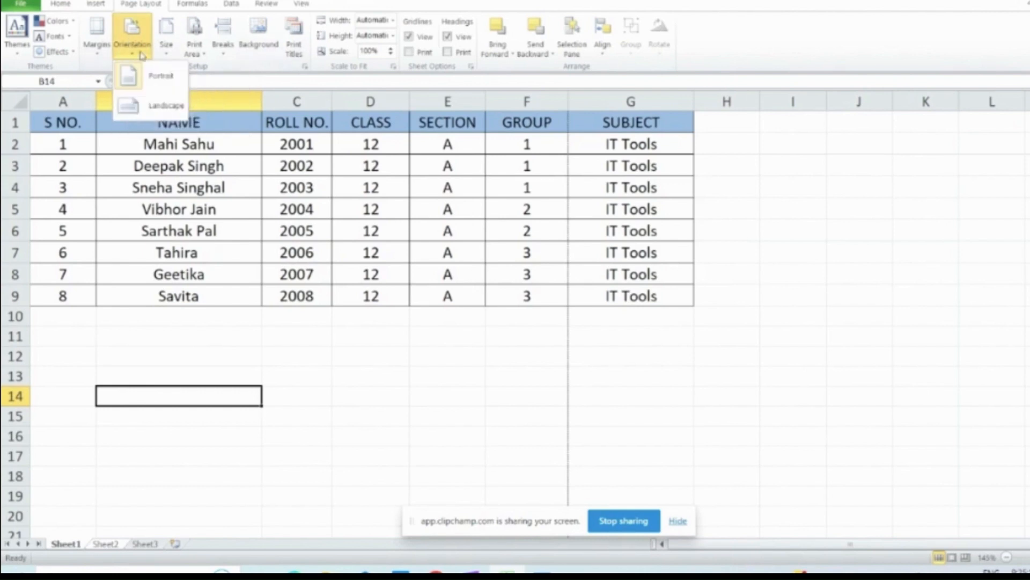
pyautogui.click(153, 77)
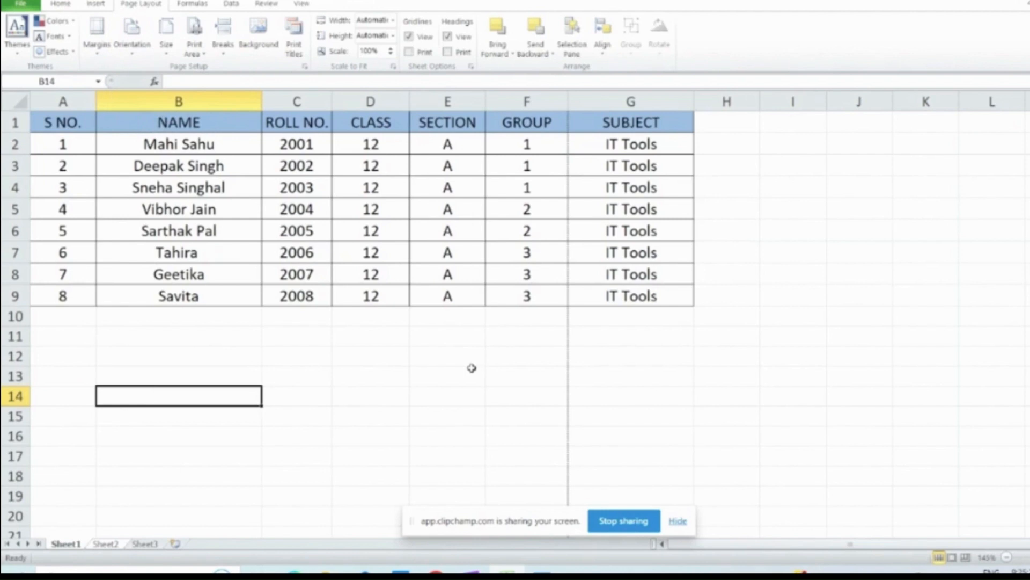
pyautogui.hotkey('ctrl', 'p')
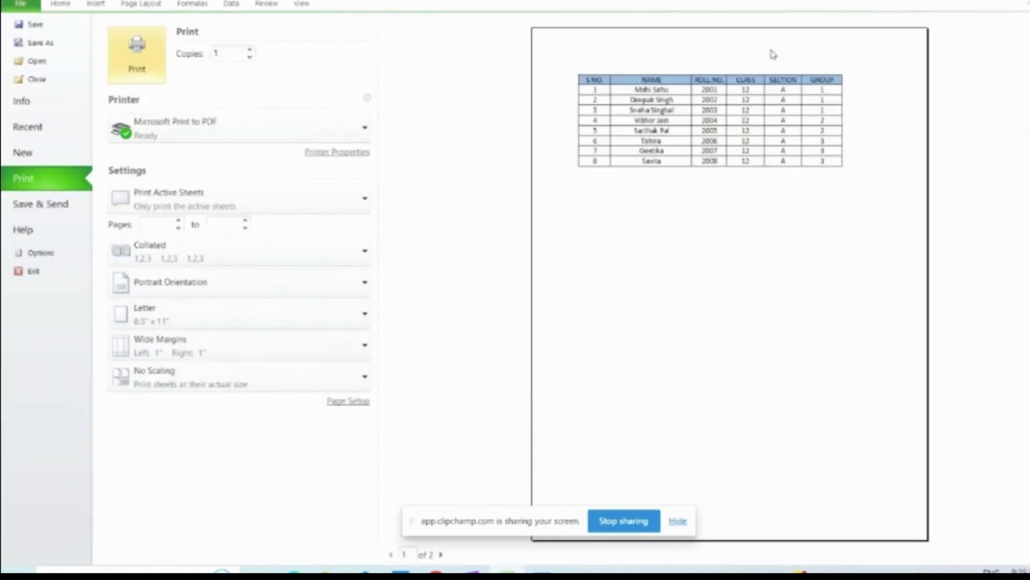
# Set the page orientation to Landscape and check the sheet in the print preview
pyautogui.click(59, 274)
pyautogui.click(605, 356)
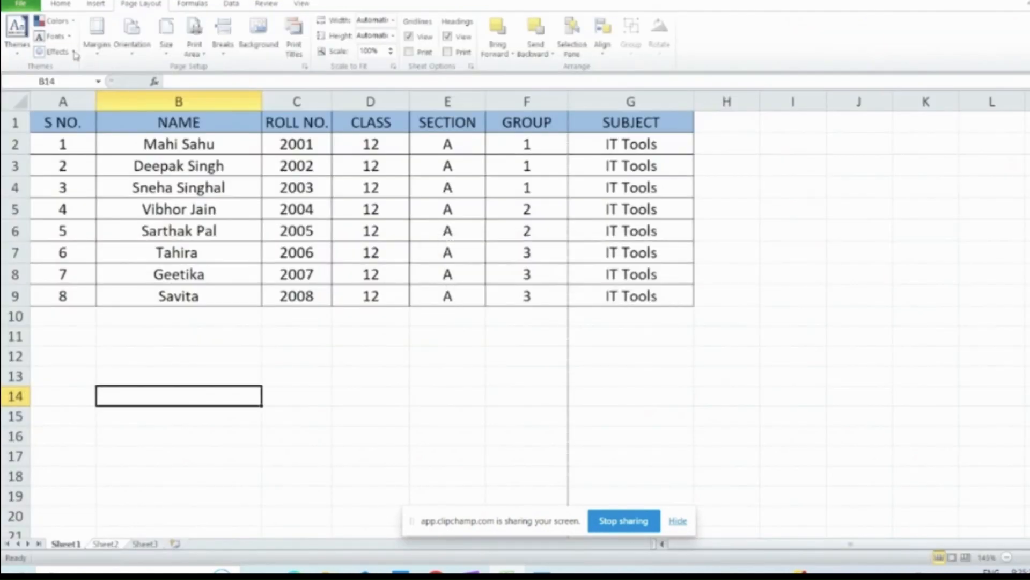
pyautogui.click(132, 38)
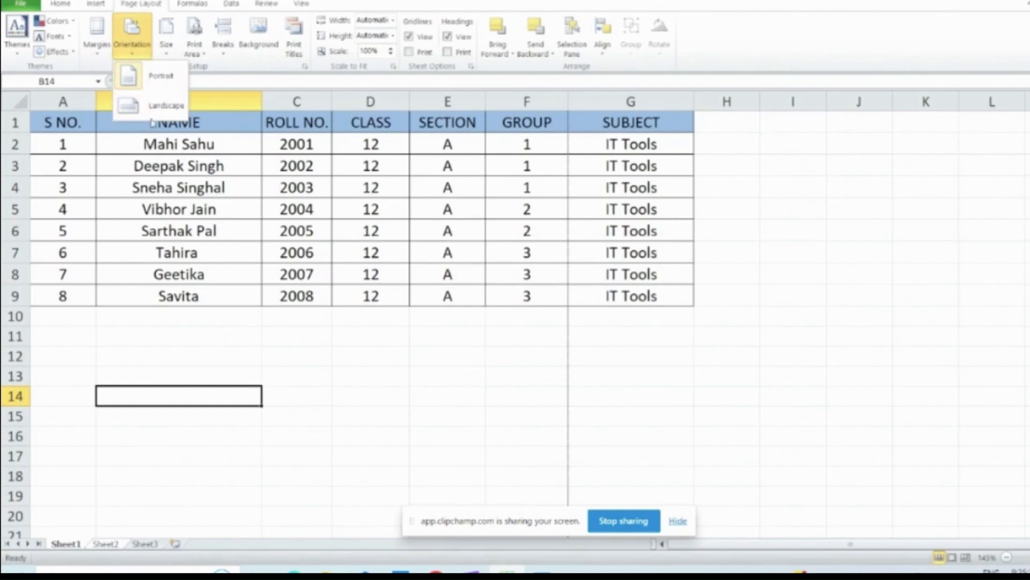
pyautogui.click(153, 104)
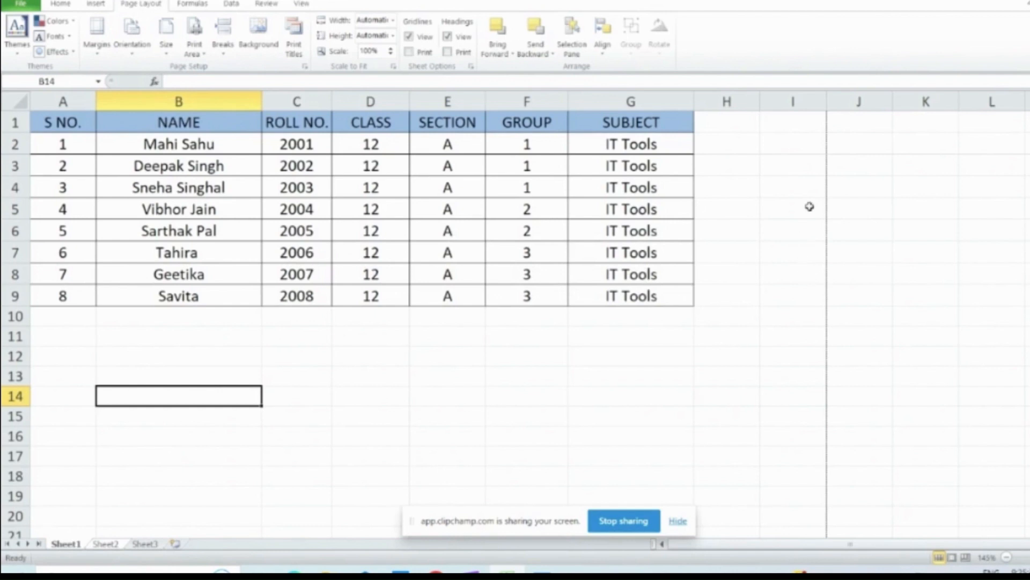
pyautogui.hotkey('ctrl', 'p')
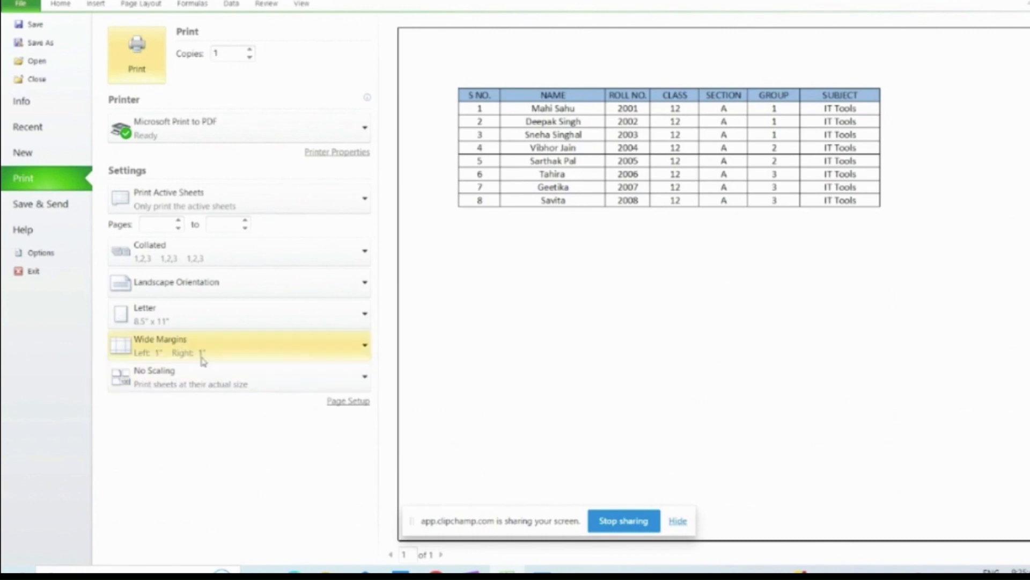
pyautogui.click(36, 271)
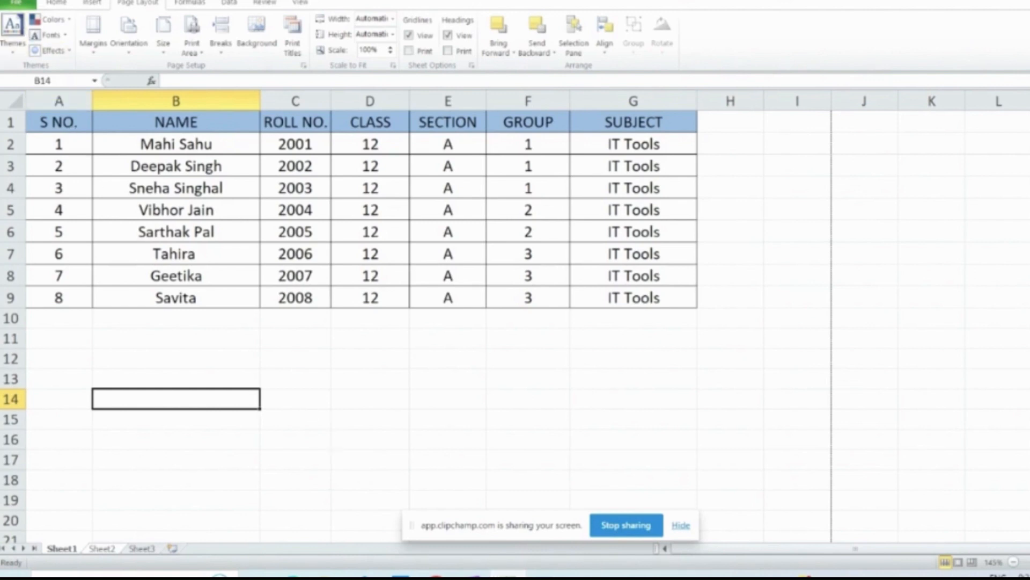
# Save the sheet as a PDF named Students Name in the OneDrive Documents folder, with Standard optimization
pyautogui.click(18, 2)
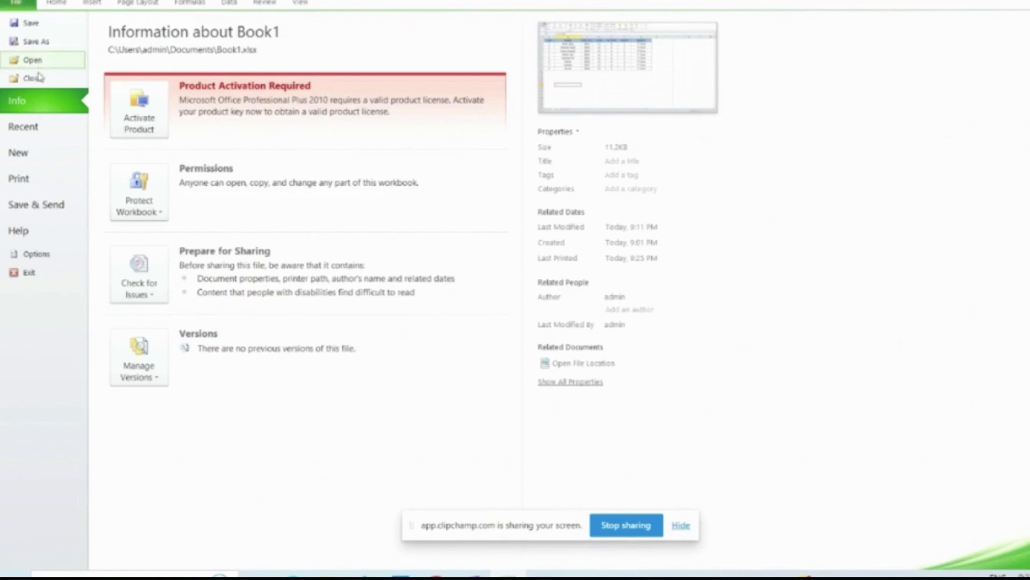
pyautogui.click(43, 44)
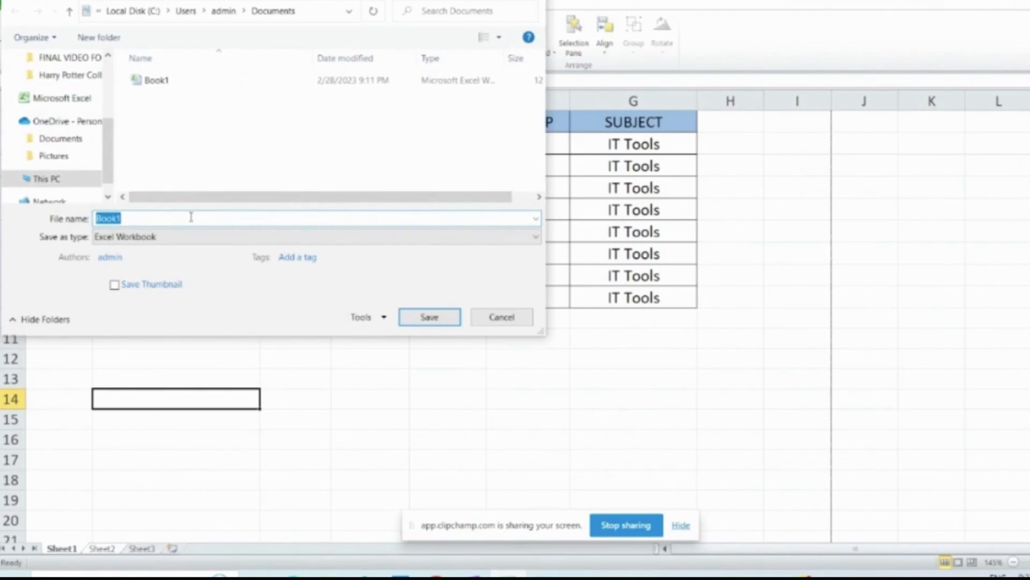
pyautogui.press('BackSpace')
pyautogui.write('Students Name')
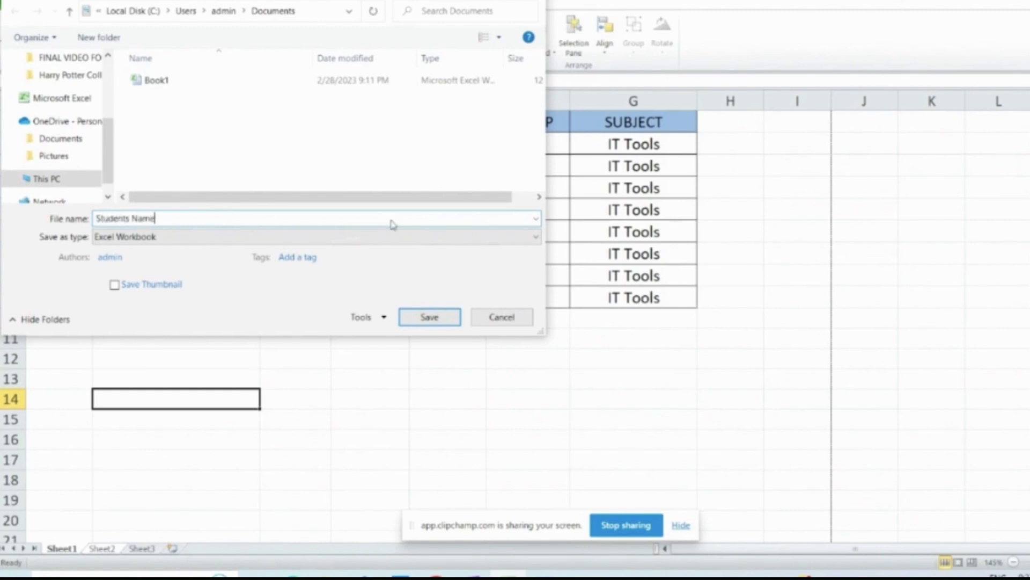
pyautogui.click(535, 239)
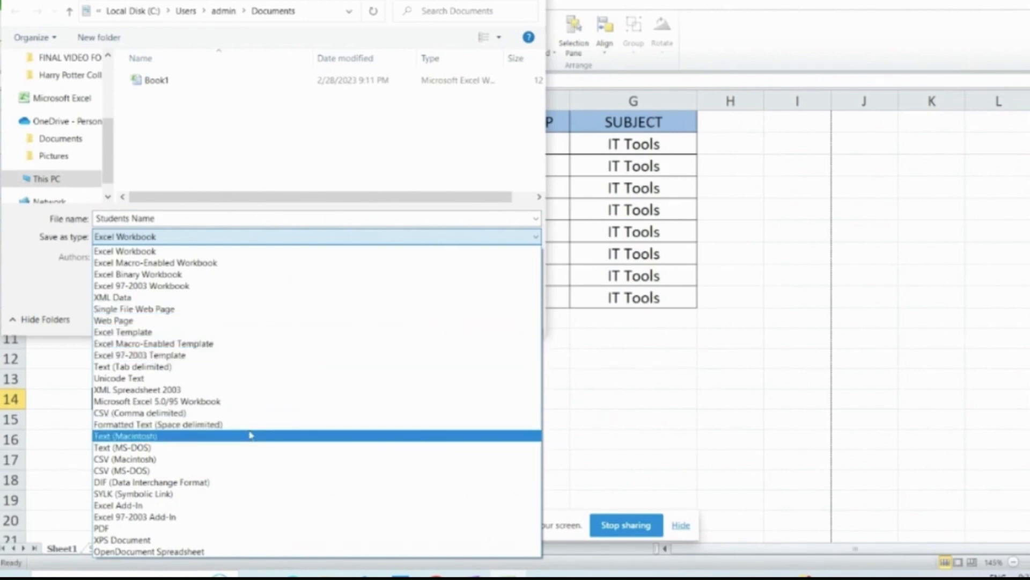
pyautogui.click(127, 530)
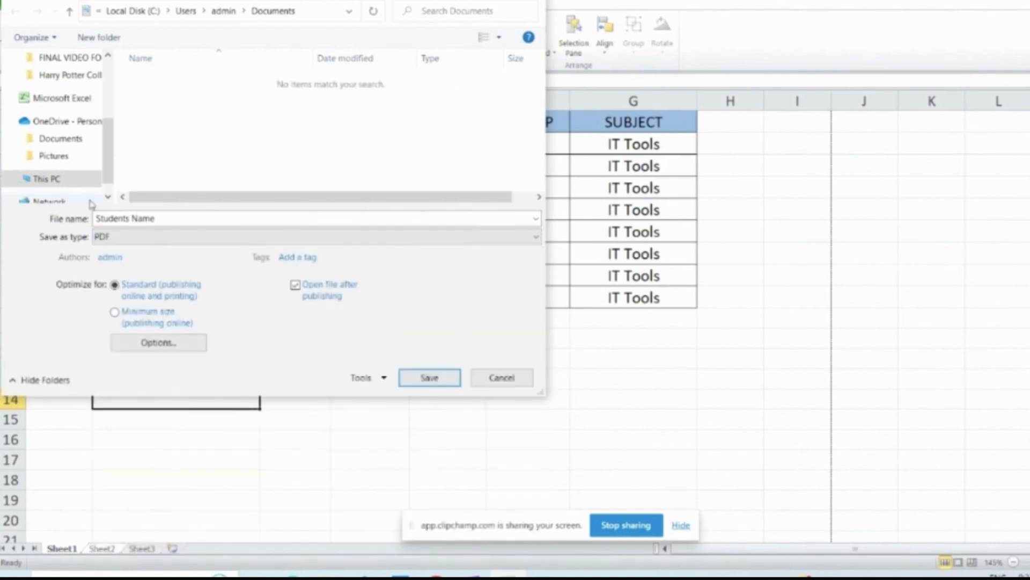
pyautogui.click(73, 142)
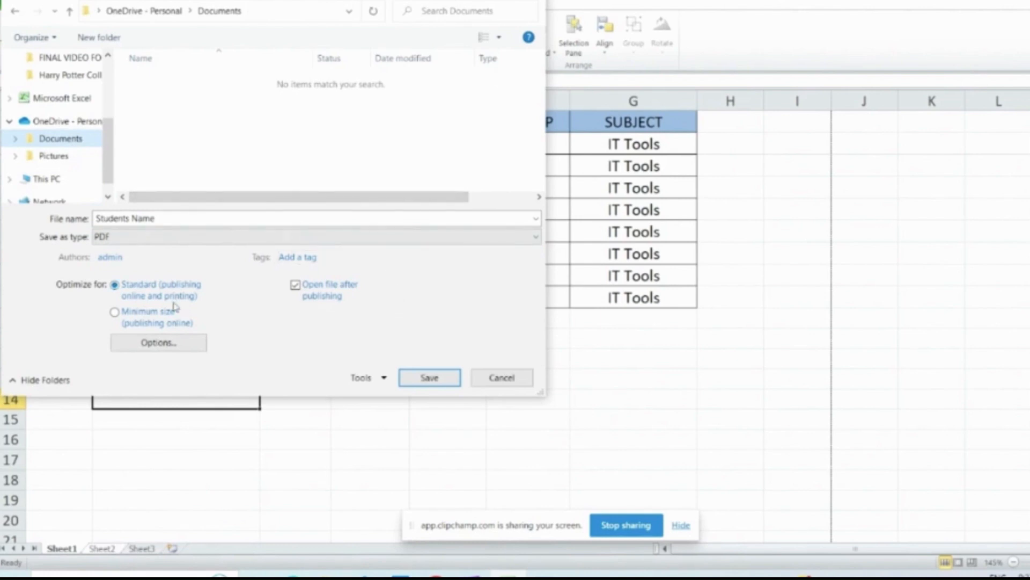
pyautogui.click(433, 377)
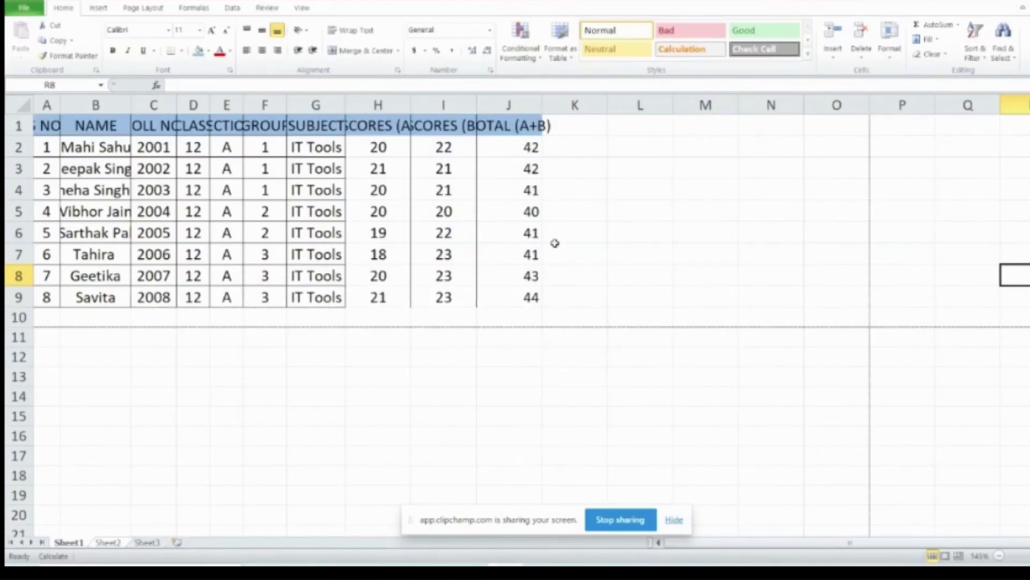
# Examine the first student's SCORES (A) and SCORES (B) cells and the formulas in the TOTAL (A+B) column
pyautogui.click(401, 143)
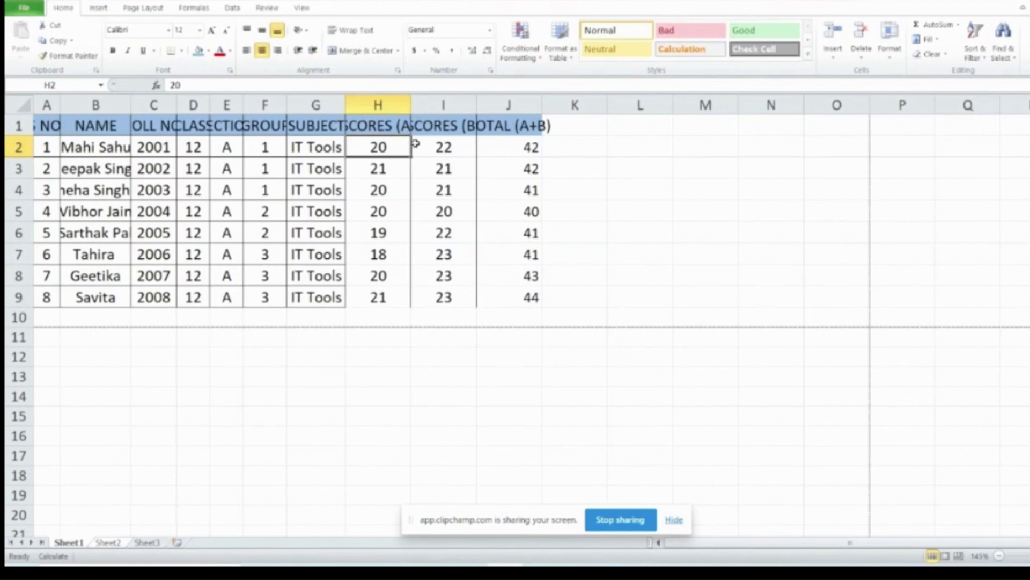
pyautogui.click(425, 148)
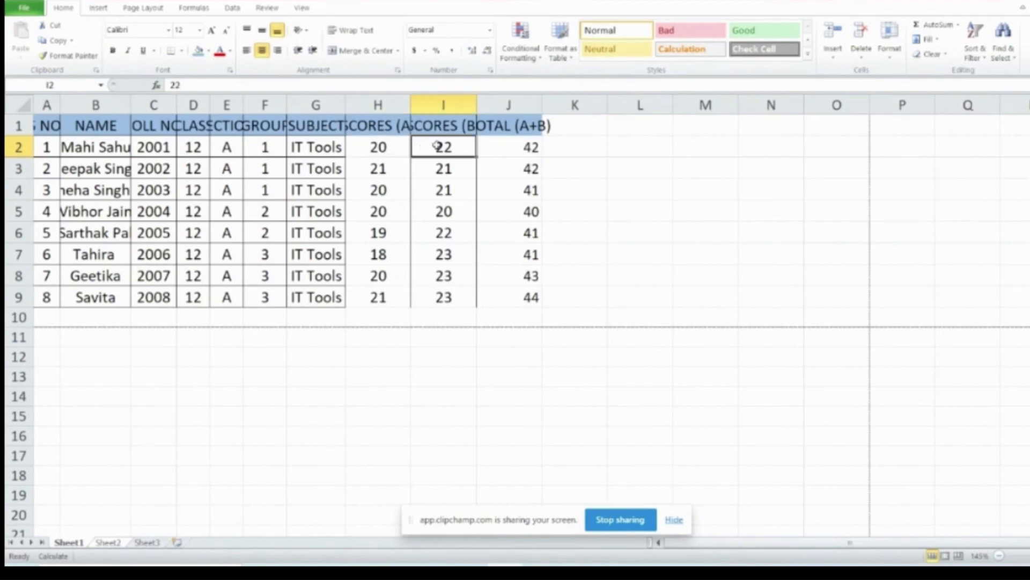
pyautogui.click(490, 150)
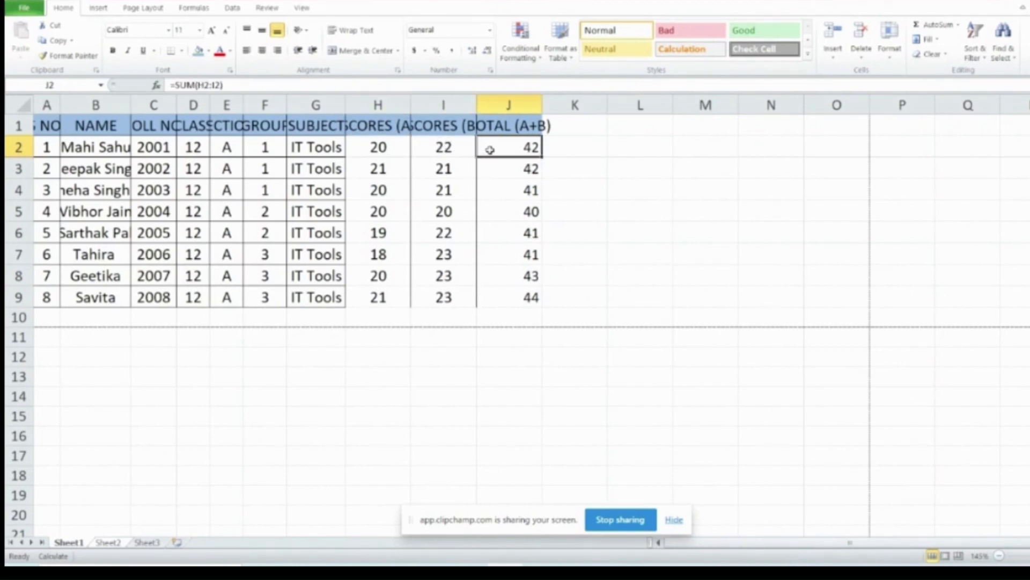
pyautogui.moveTo(490, 149); pyautogui.dragTo(499, 215)
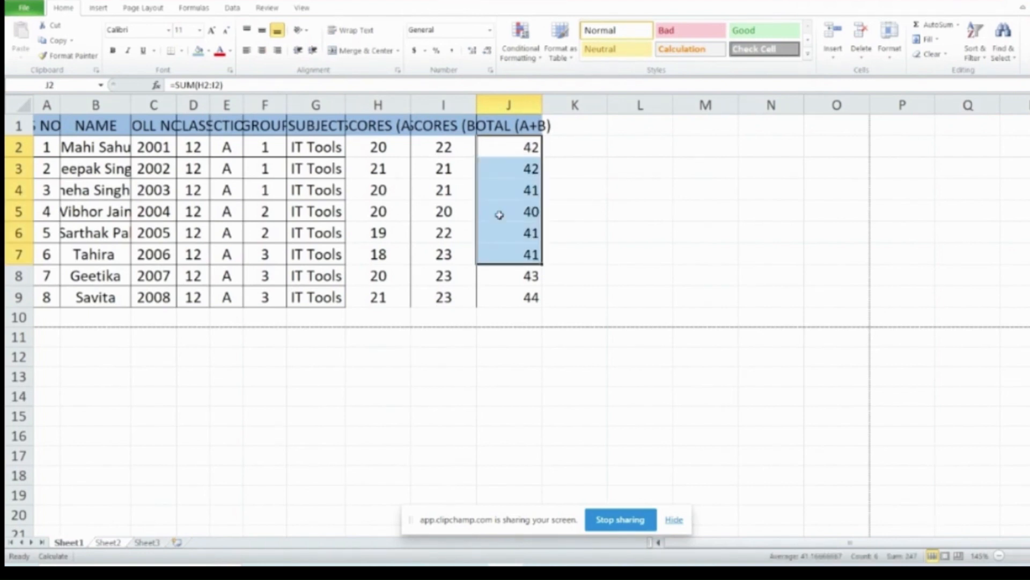
pyautogui.click(499, 215)
# Switch the worksheet to show formulas in the cells instead of their results
pyautogui.click(395, 149)
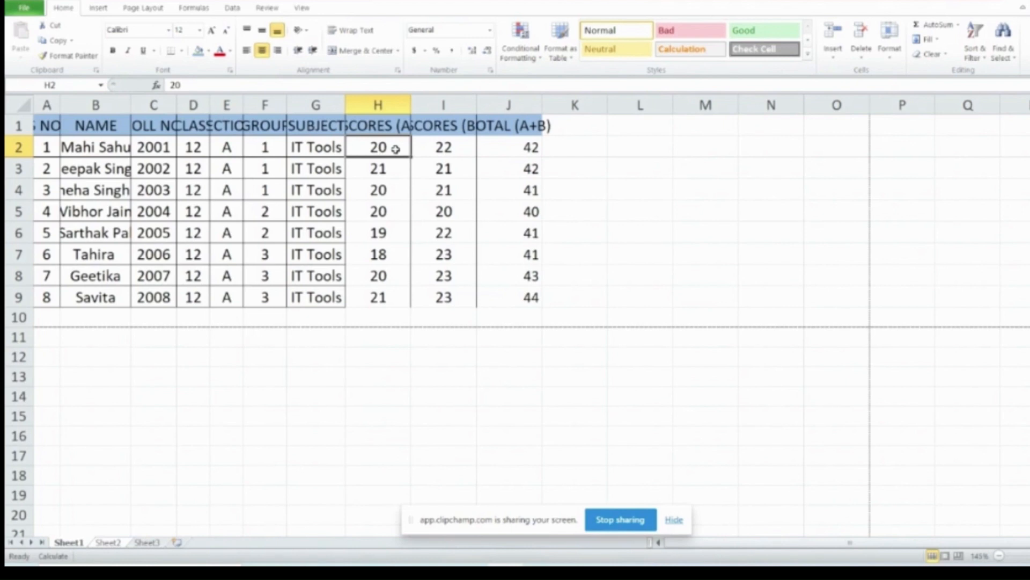
pyautogui.hotkey('ctrl', '`')
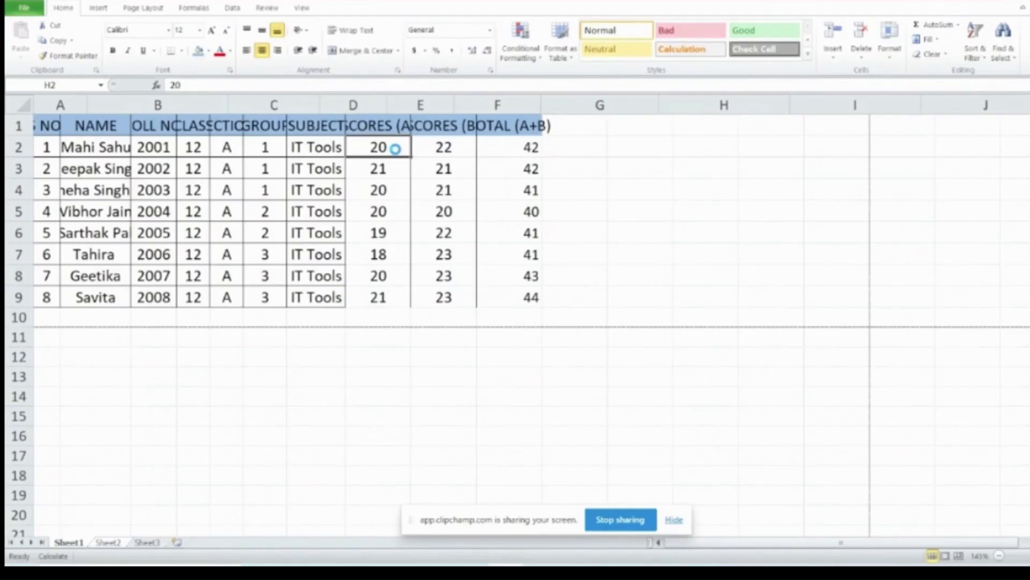
pyautogui.hotkey('ctrl', '`')
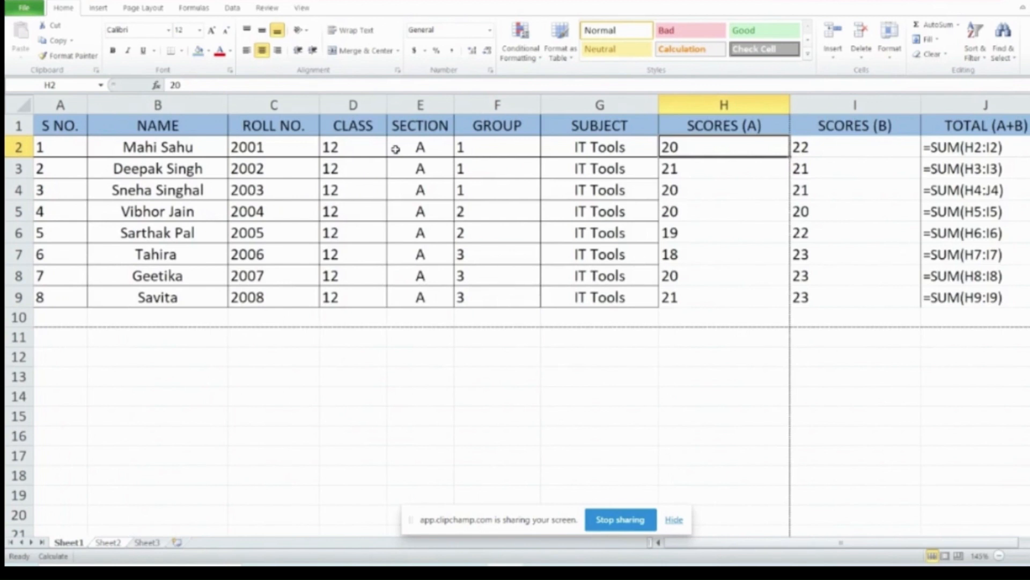
# Inspect the cell ranges referenced by the SUM formulas in several rows of the TOTAL (A+B) column
pyautogui.doubleClick(947, 145)
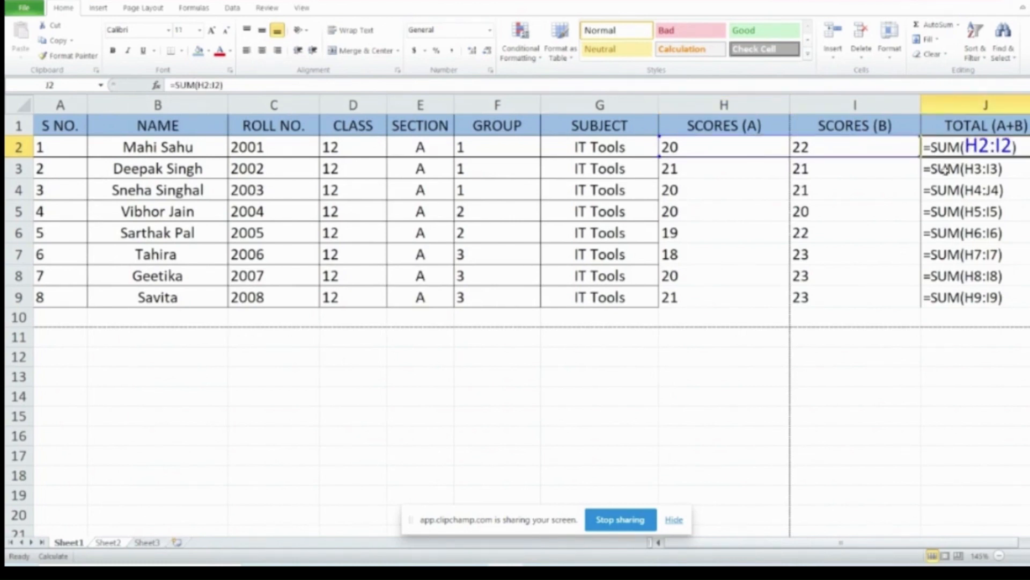
pyautogui.doubleClick(946, 170)
pyautogui.doubleClick(947, 191)
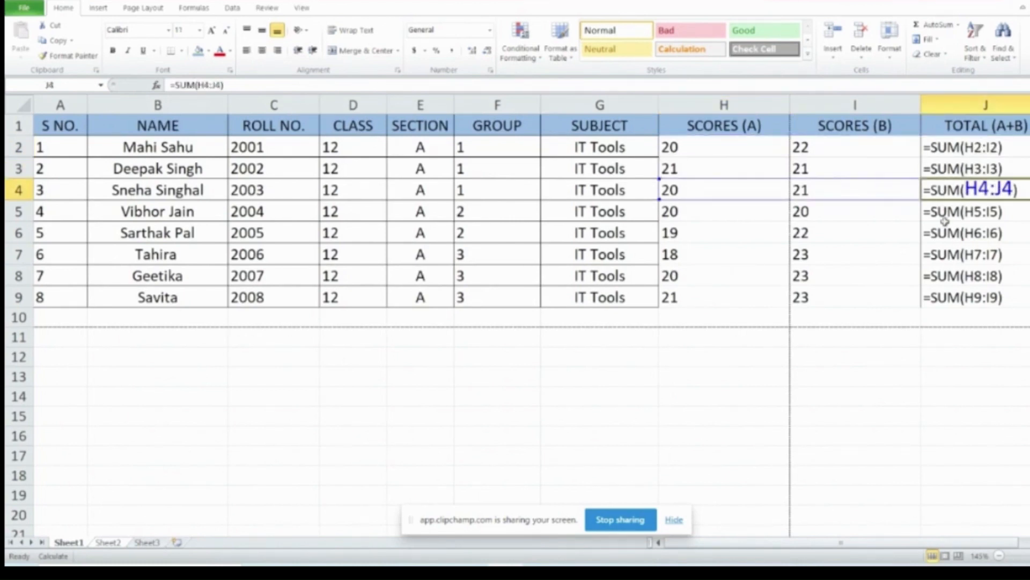
pyautogui.doubleClick(945, 259)
pyautogui.doubleClick(945, 298)
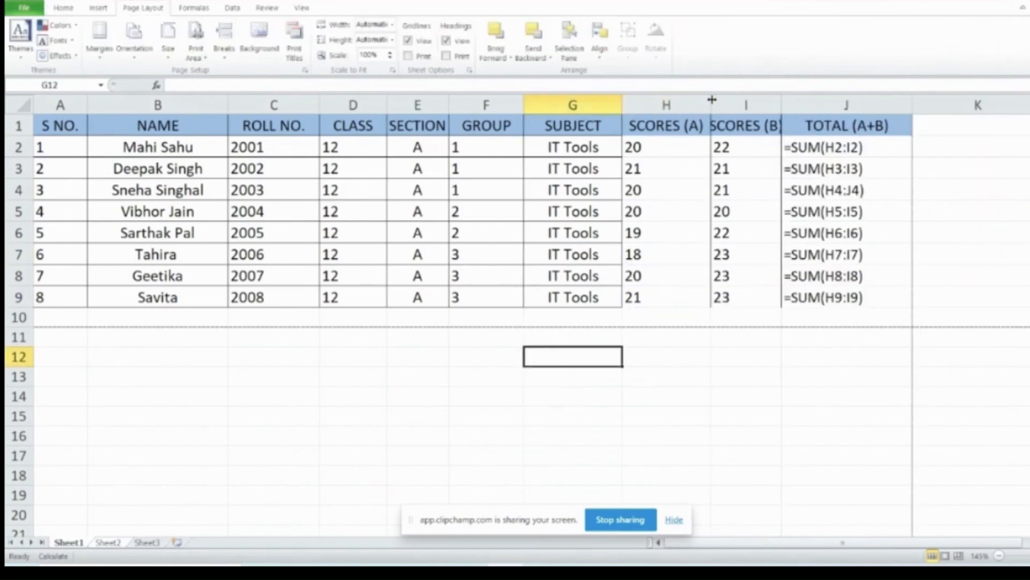
# Narrow column H slightly, widen column I to fit the SCORES (B) heading, and view the formula sheet in the print preview
pyautogui.moveTo(712, 100); pyautogui.dragTo(702, 102)
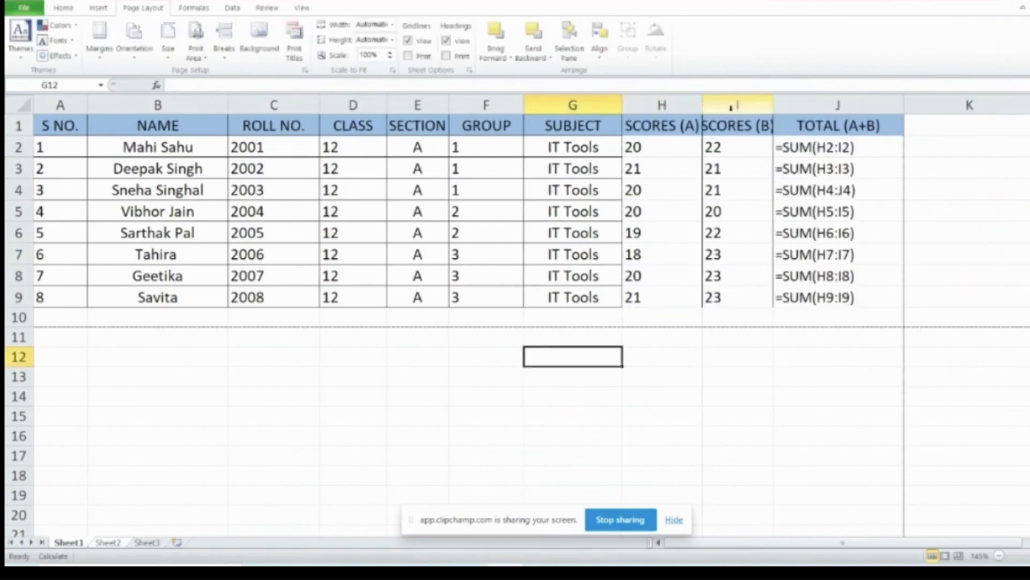
pyautogui.moveTo(773, 109); pyautogui.dragTo(778, 107)
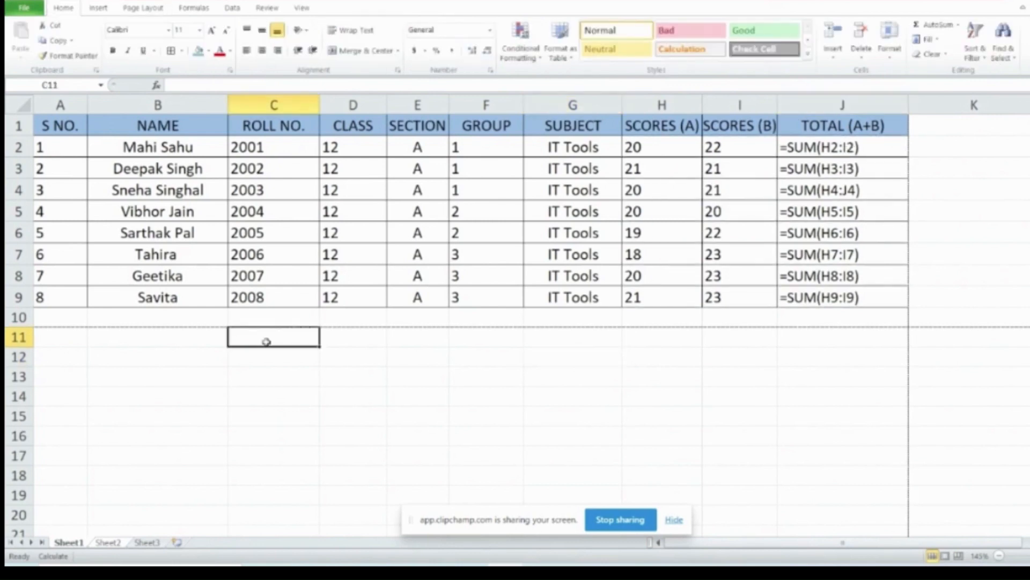
pyautogui.hotkey('ctrl', 'p')
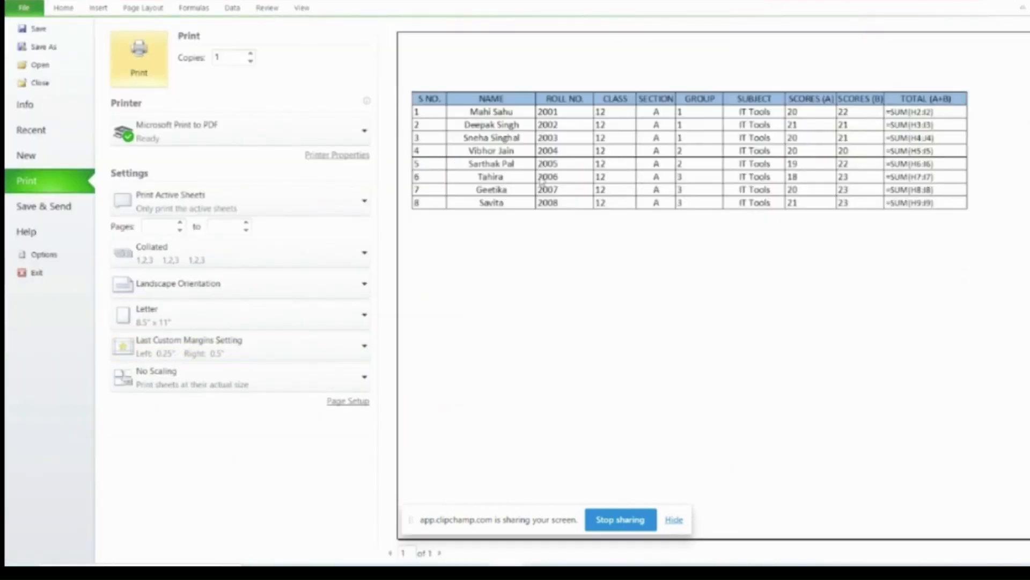